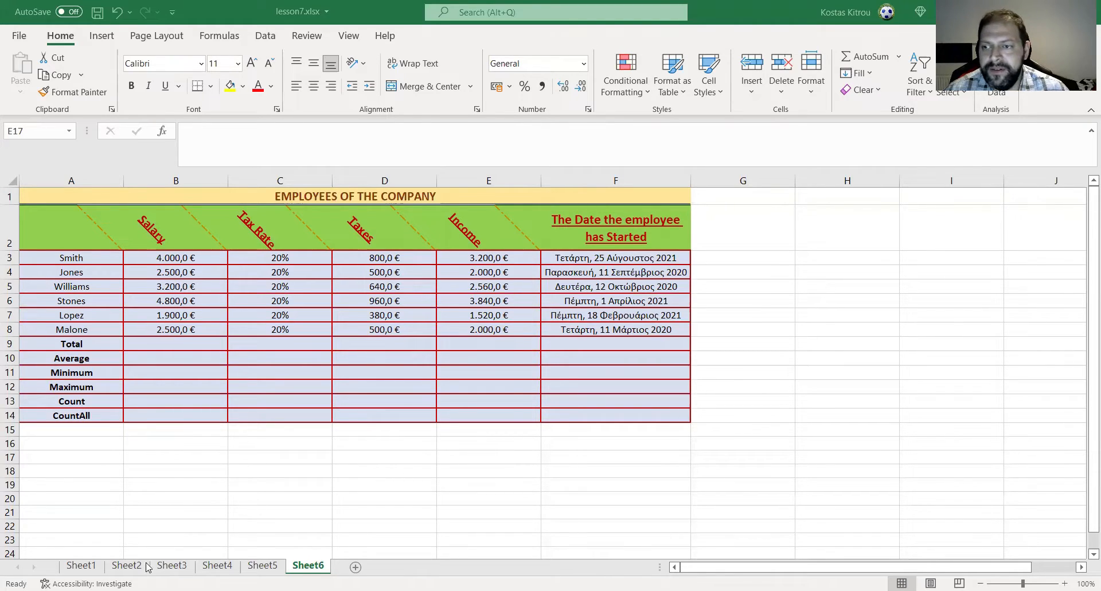
pyautogui.click(148, 342)
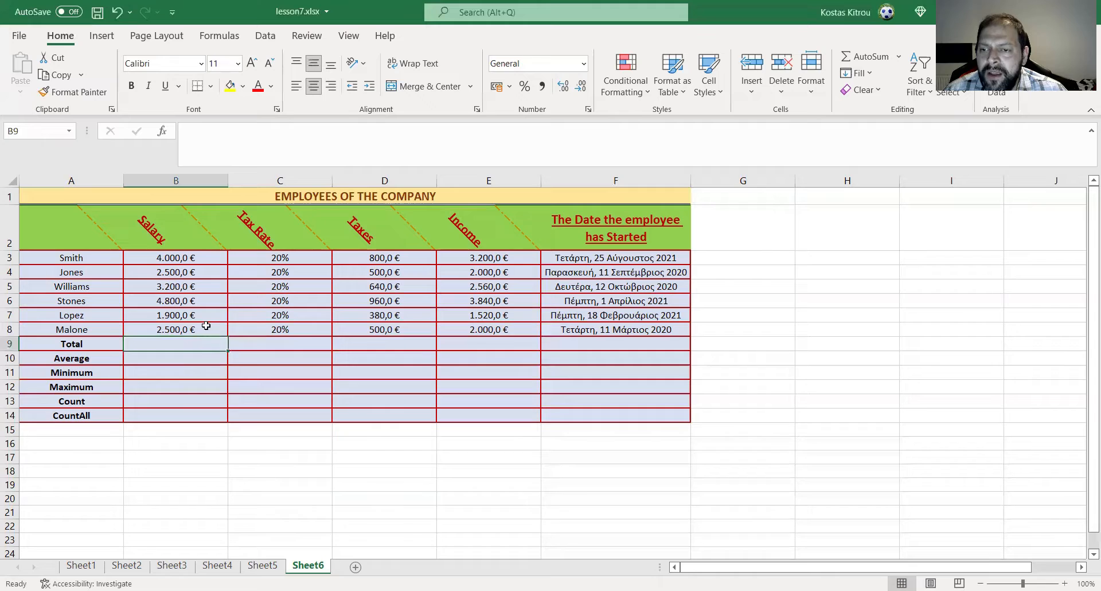
pyautogui.moveTo(166, 258); pyautogui.dragTo(157, 332)
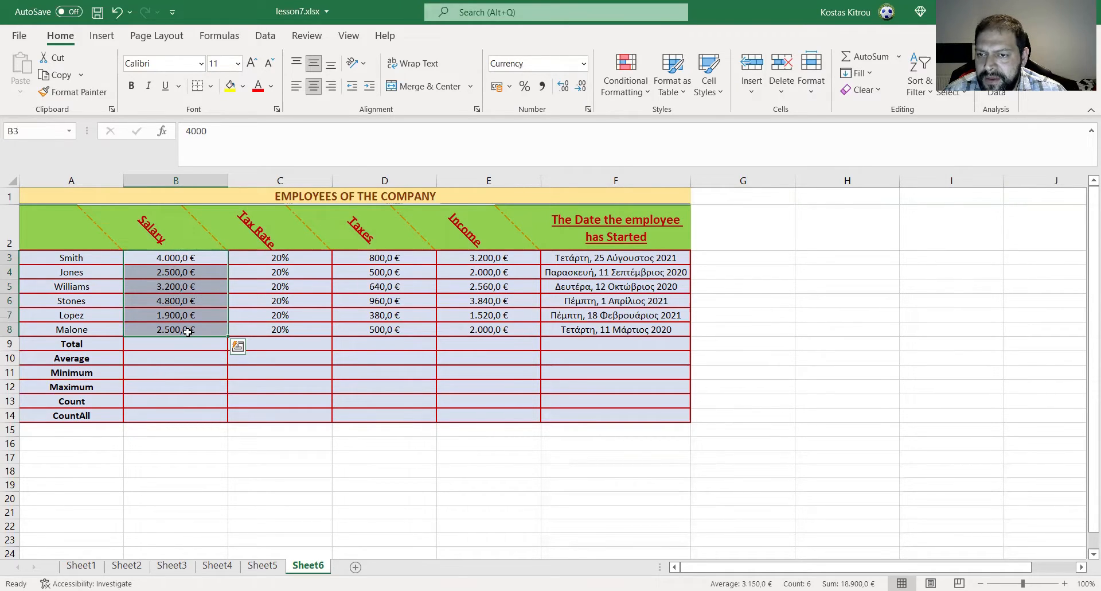
pyautogui.click(179, 258)
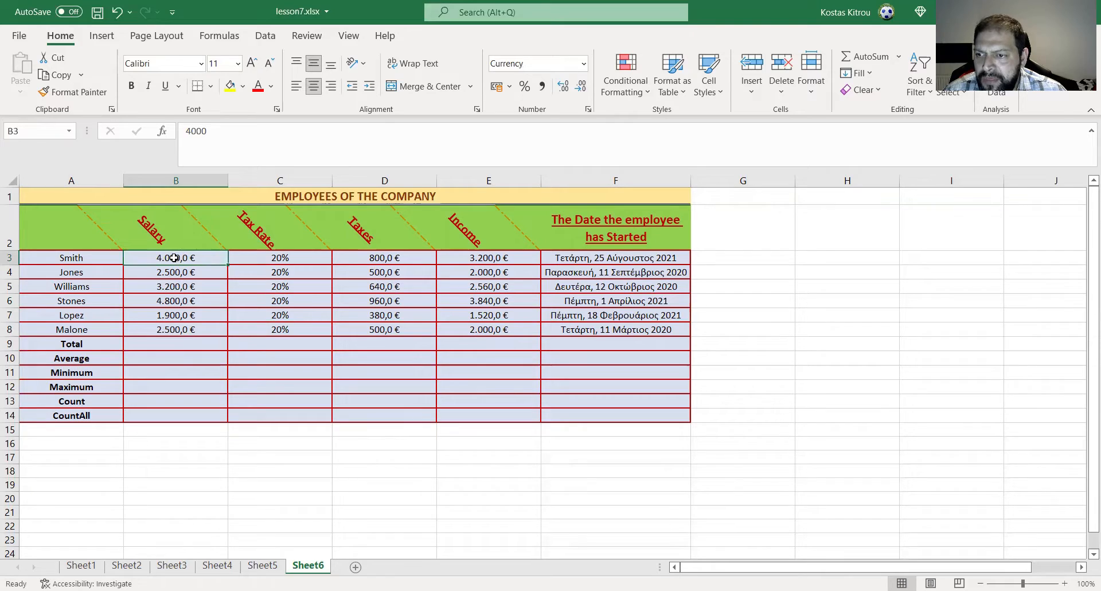
pyautogui.click(174, 331)
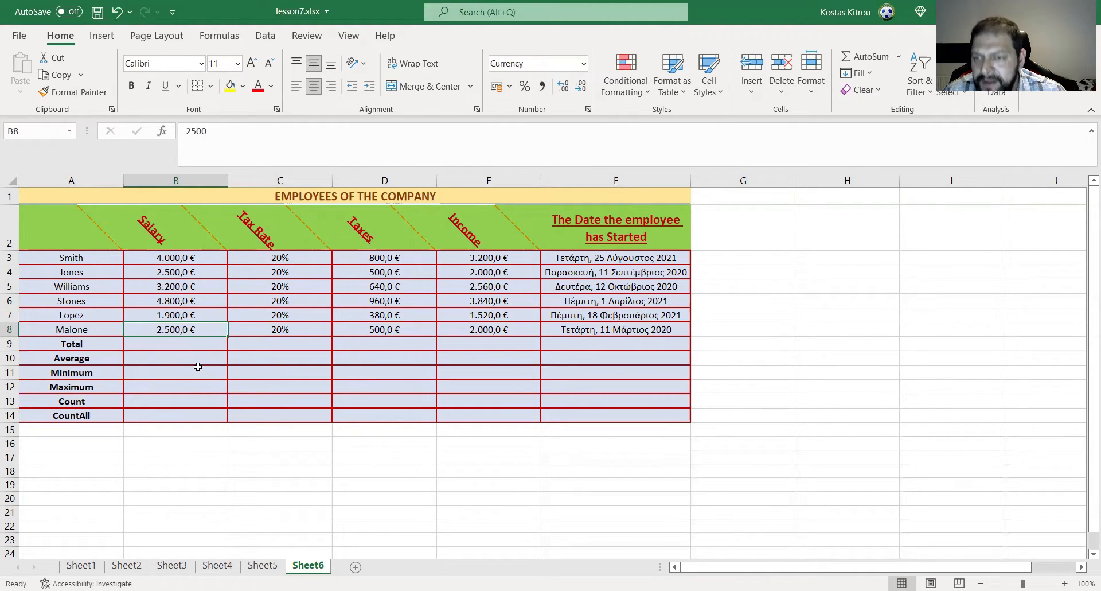
# - Insert the SUM function from the most recently used functions into the Salary total cell B9
pyautogui.click(185, 344)
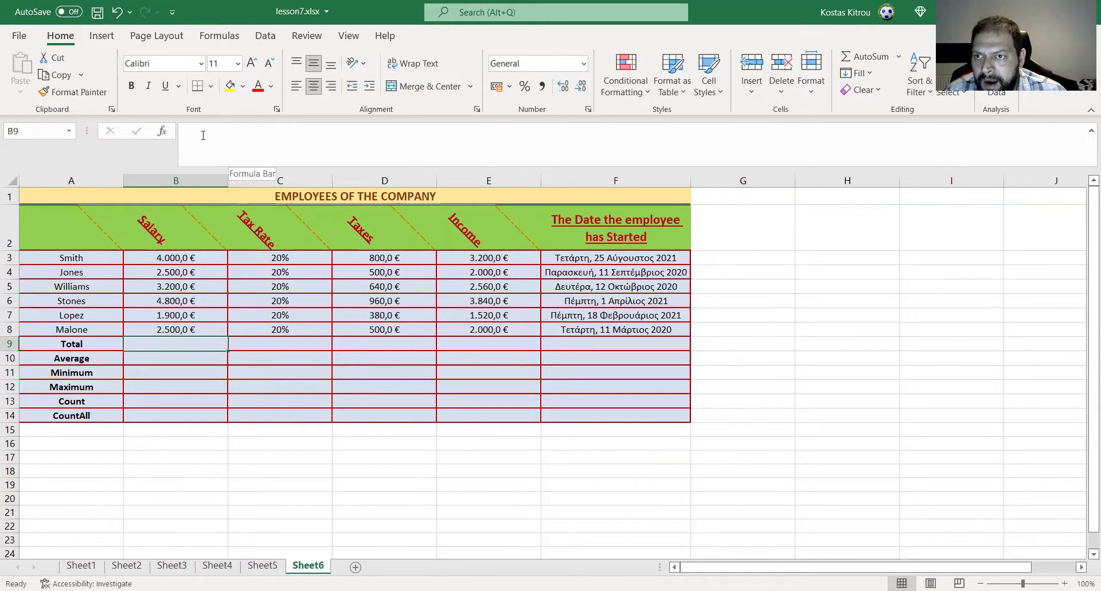
pyautogui.click(162, 136)
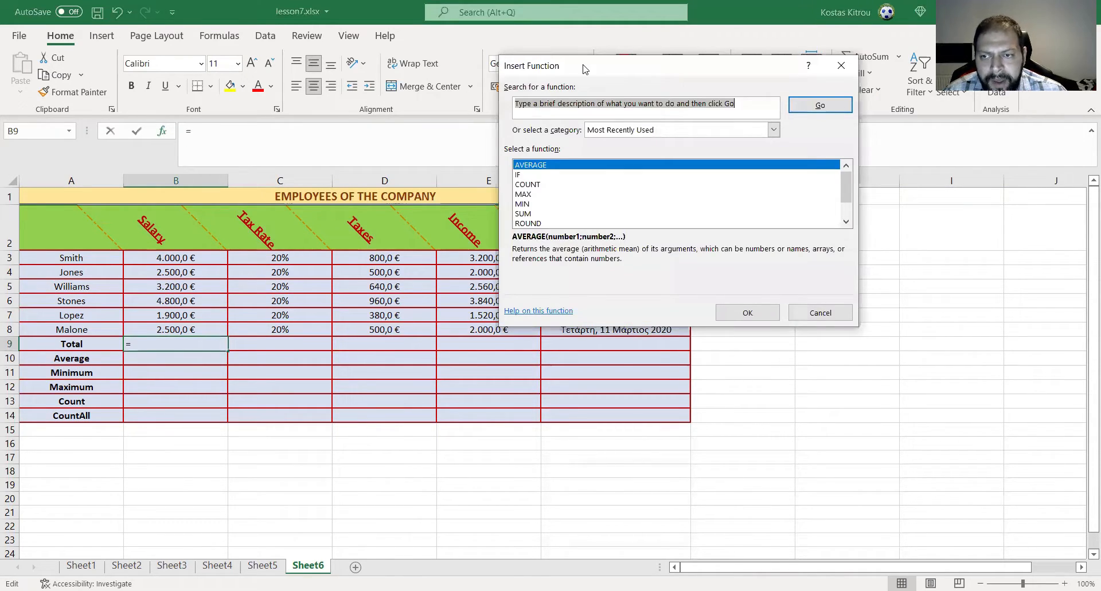
pyautogui.moveTo(583, 69); pyautogui.dragTo(453, 77)
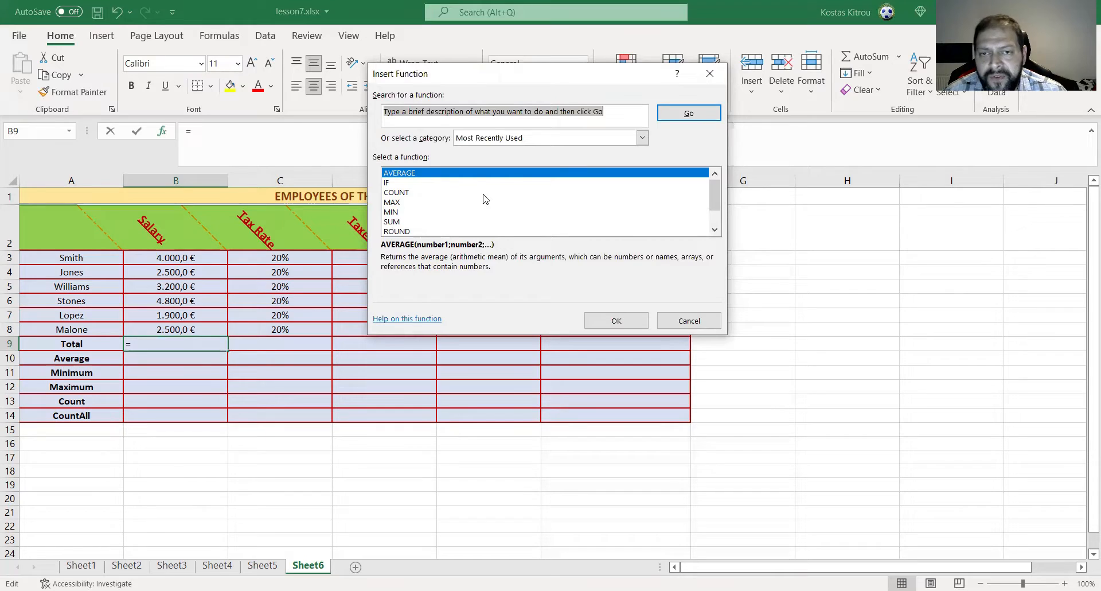
pyautogui.click(489, 139)
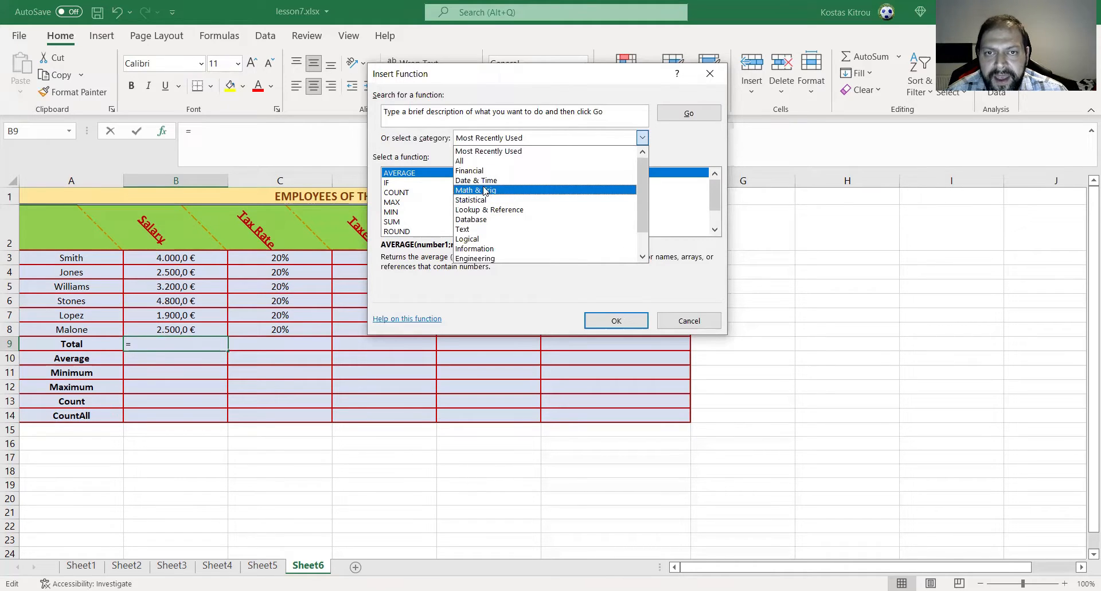
pyautogui.click(525, 87)
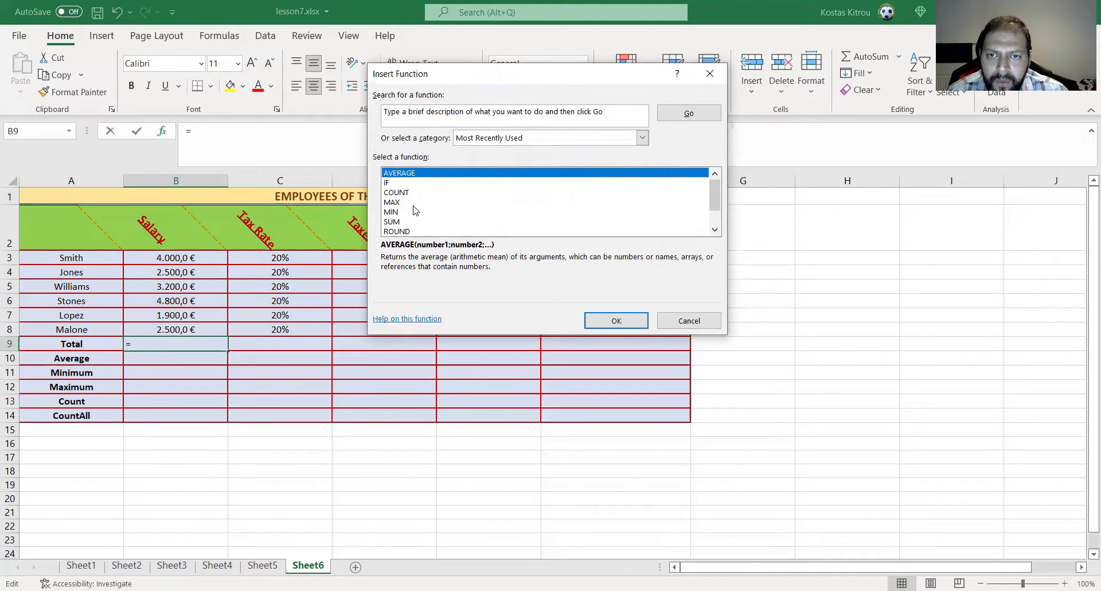
pyautogui.click(403, 223)
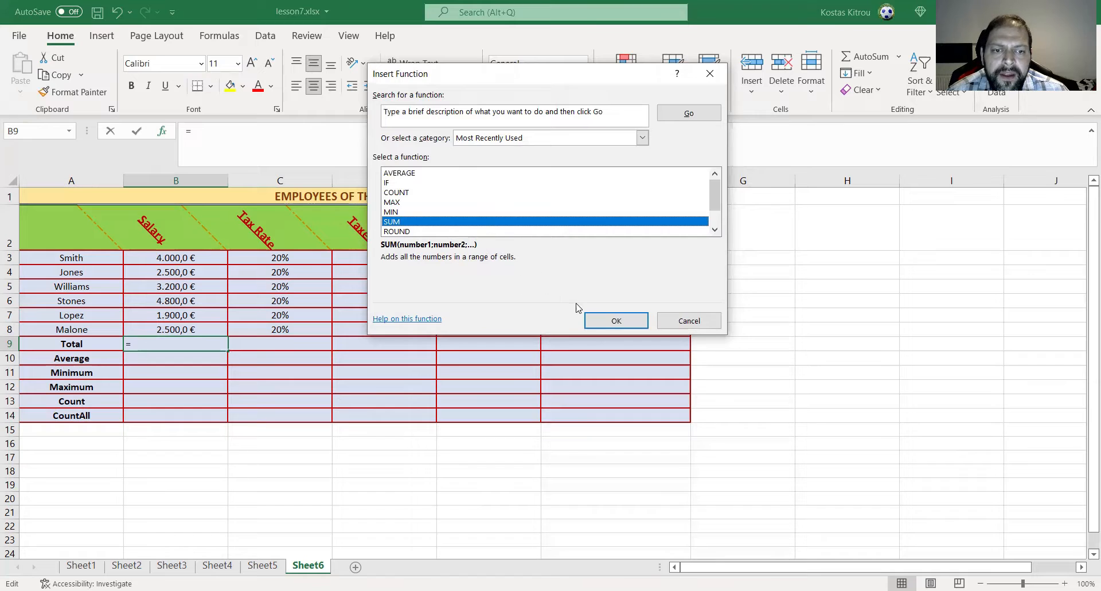
pyautogui.click(598, 324)
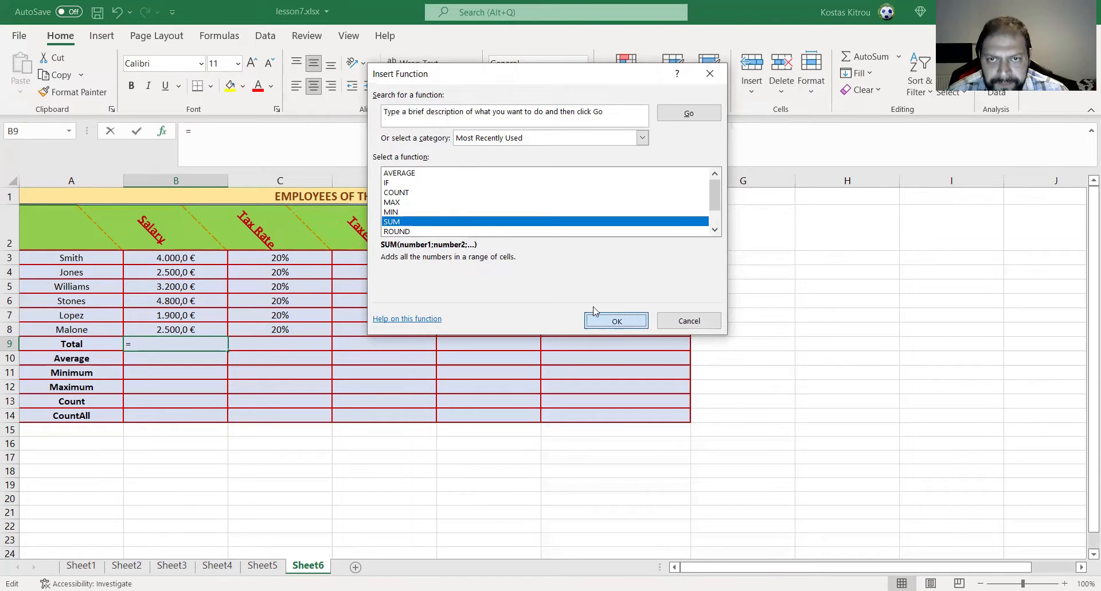
# - Clear SUM's suggested argument, set Number1 to the salary range B3:B8, and accept the formula
pyautogui.moveTo(523, 84); pyautogui.dragTo(673, 88)
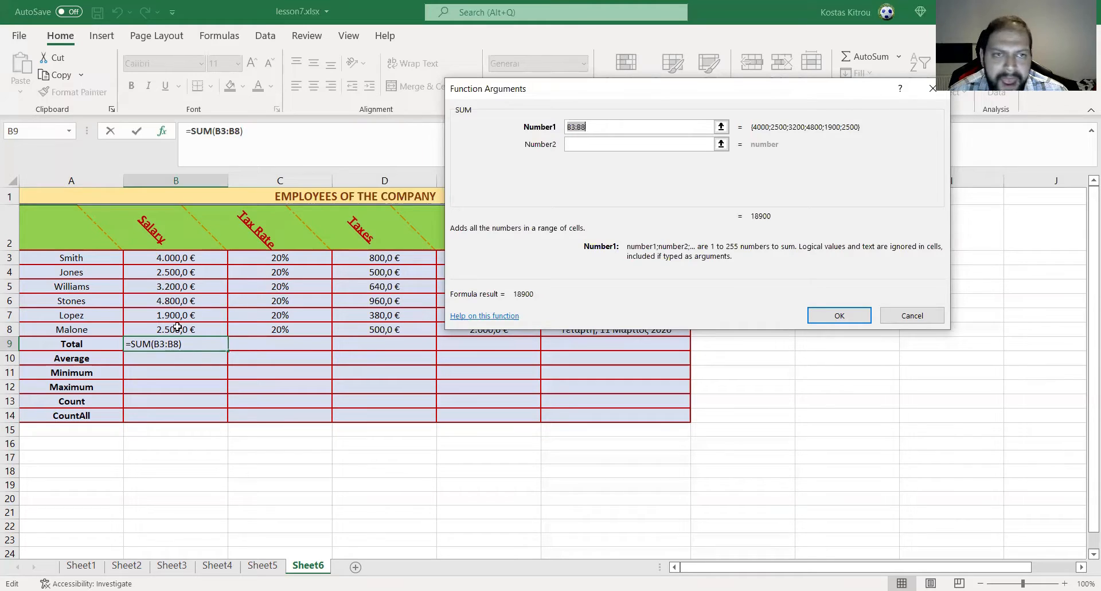
pyautogui.click(600, 124)
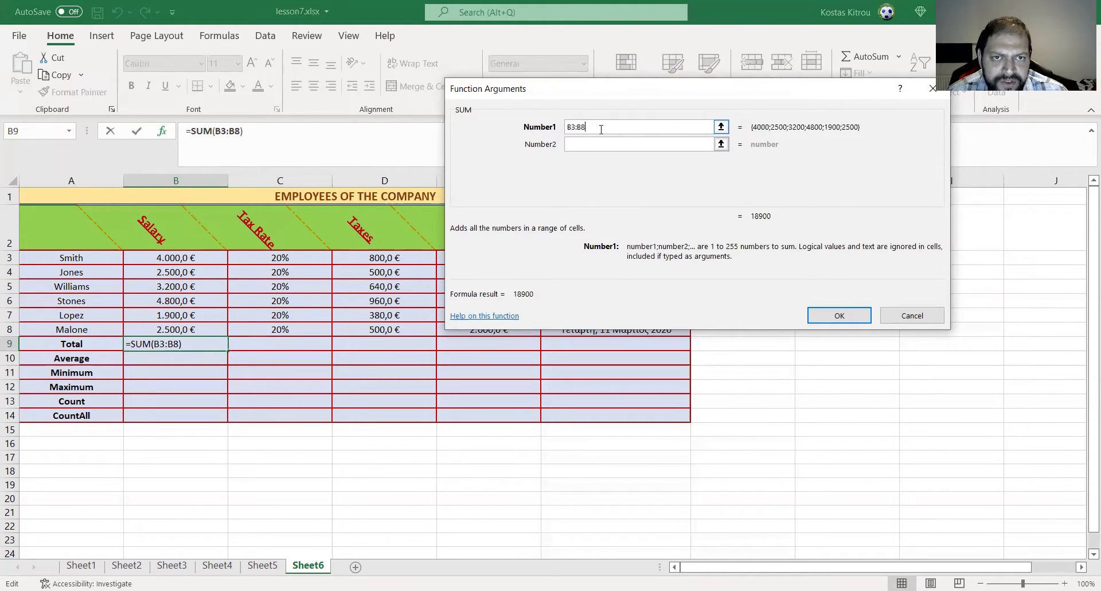
pyautogui.doubleClick(601, 129)
pyautogui.press('Delete')
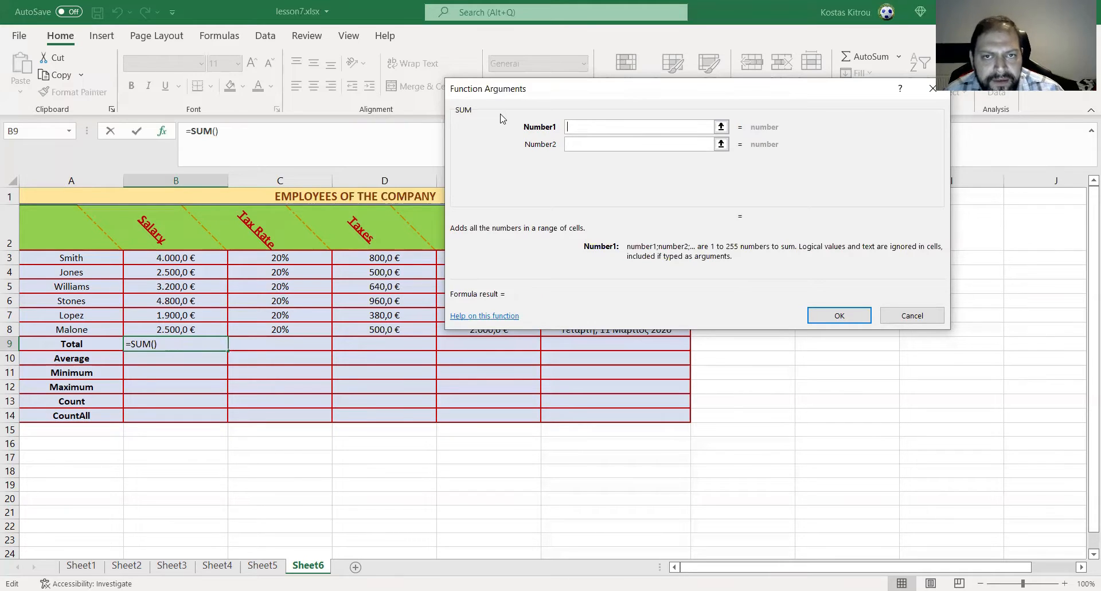
pyautogui.click(165, 255)
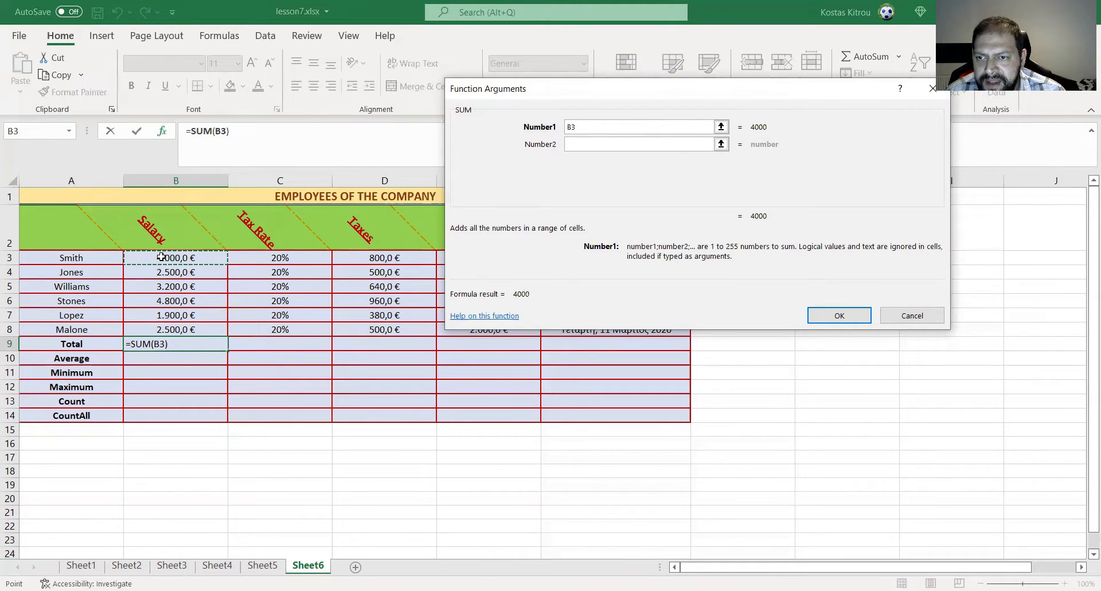
pyautogui.keyDown('shift'); pyautogui.click(171, 326); pyautogui.keyUp('shift')
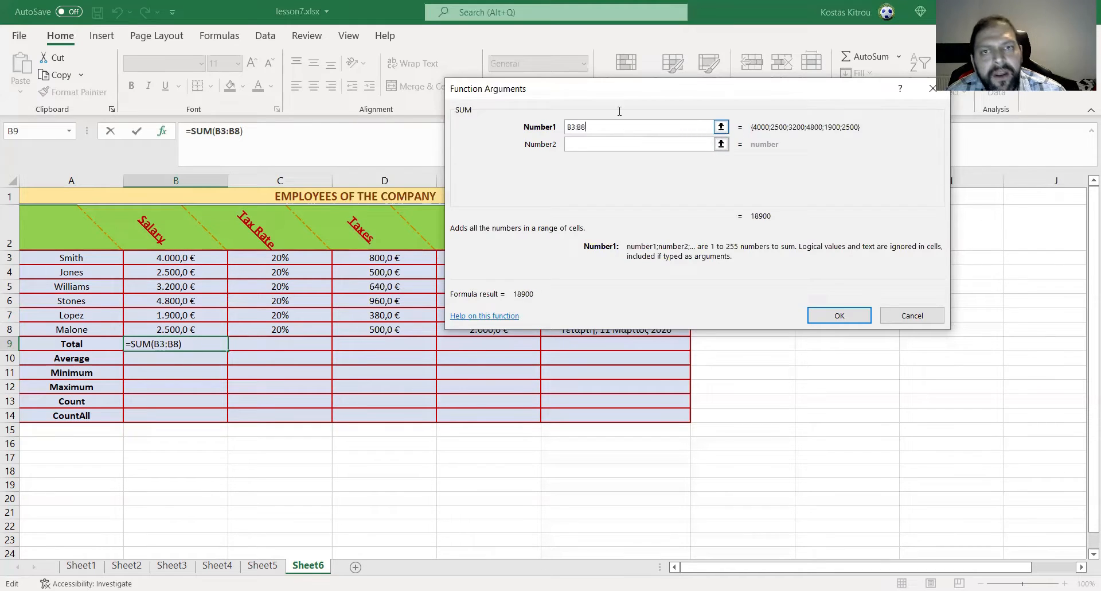
pyautogui.click(720, 126)
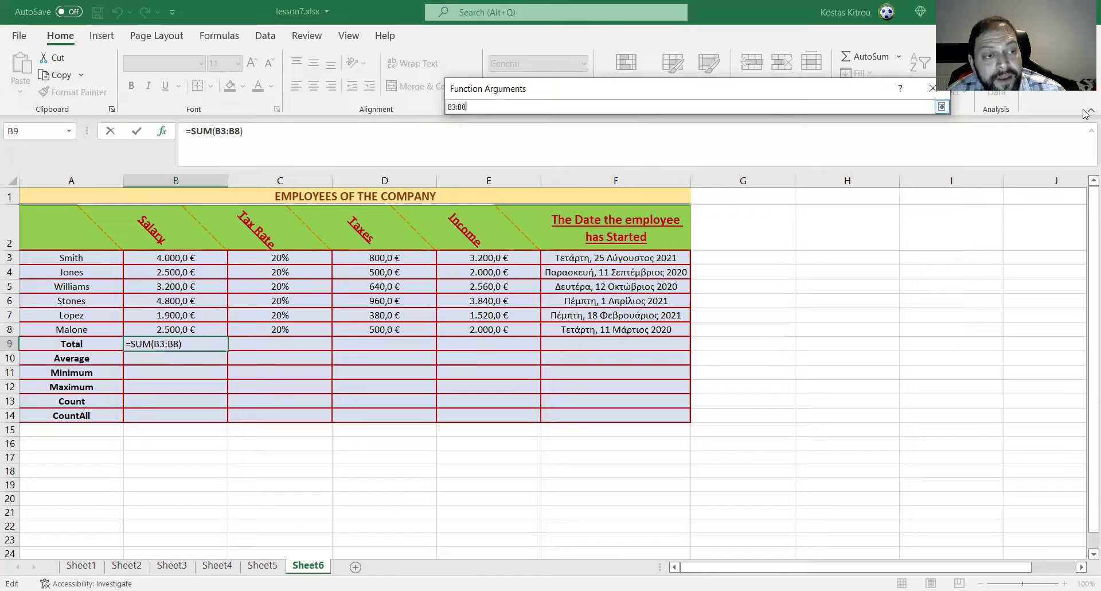
pyautogui.click(941, 106)
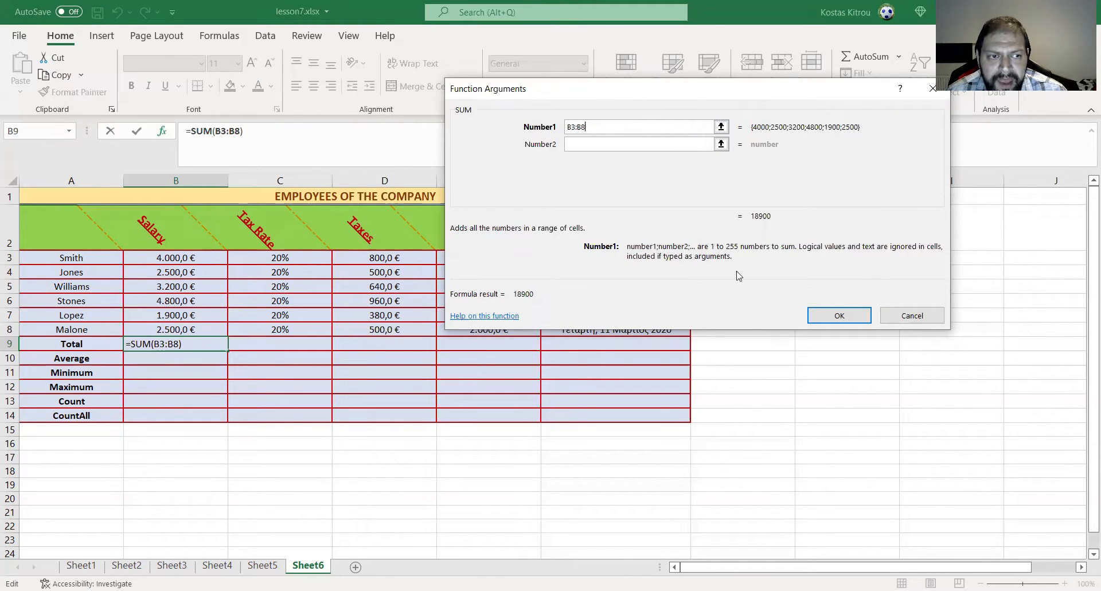
pyautogui.click(840, 315)
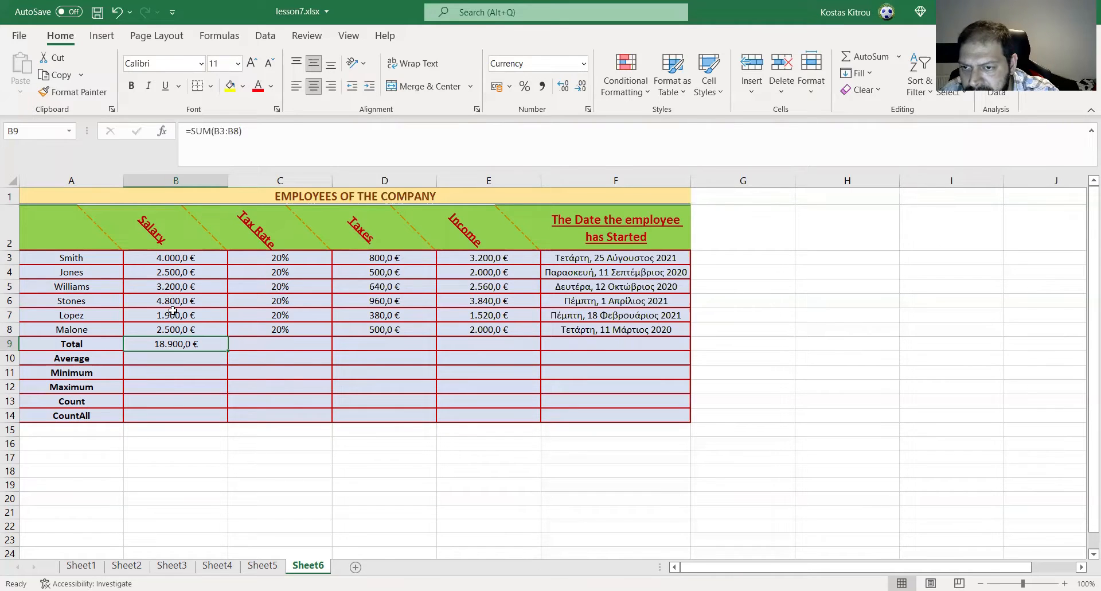
# - Delete the formula in B9 and recreate the Salary total with AutoSum over B3:B8
pyautogui.press('Delete')
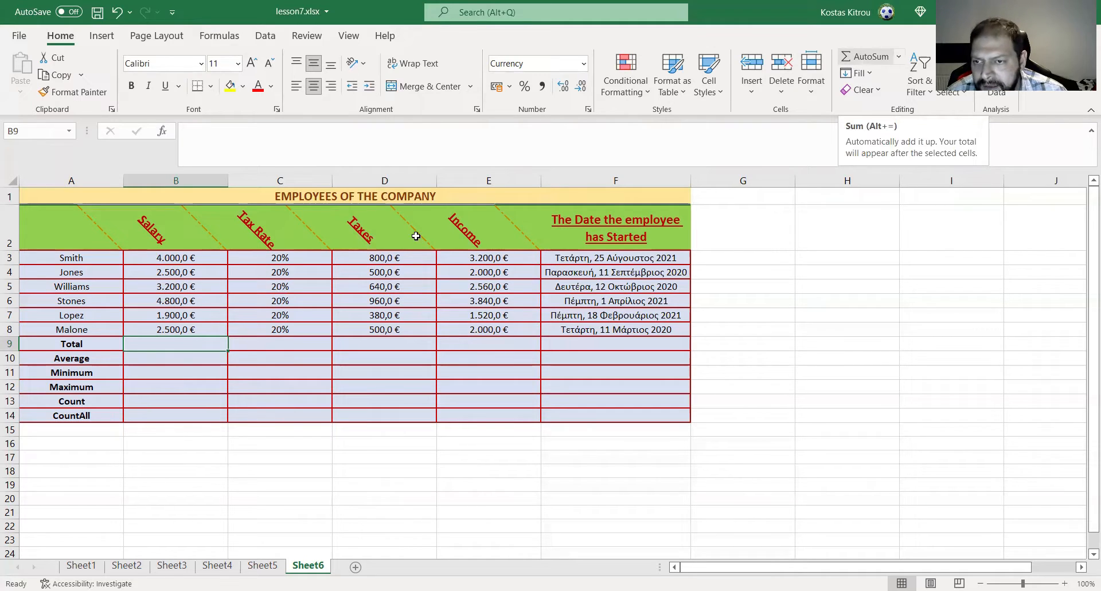
pyautogui.hotkey('alt', '=')
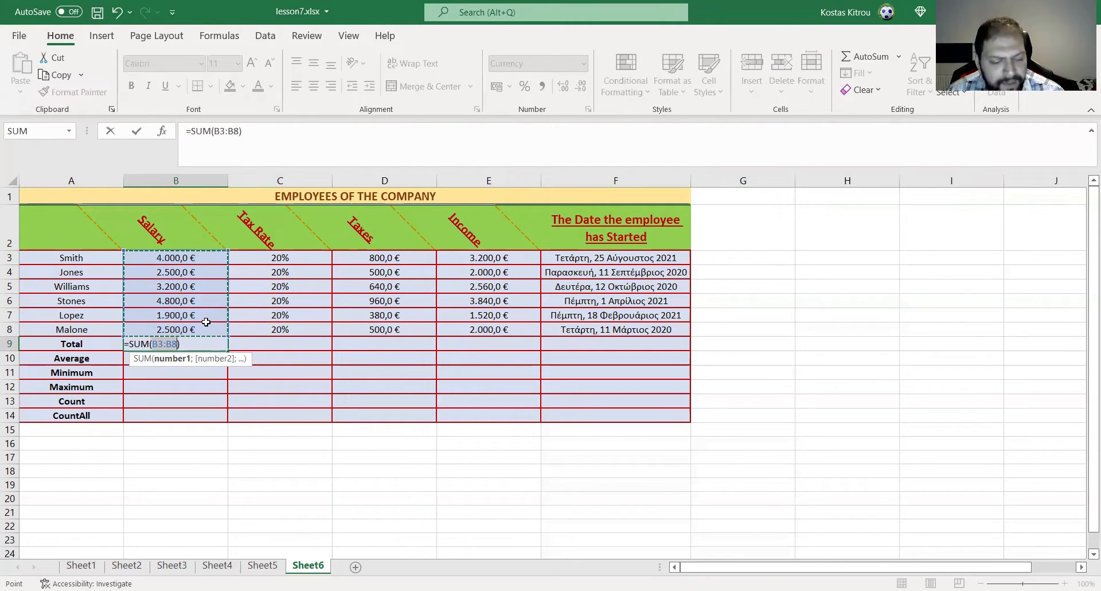
pyautogui.press('Return')
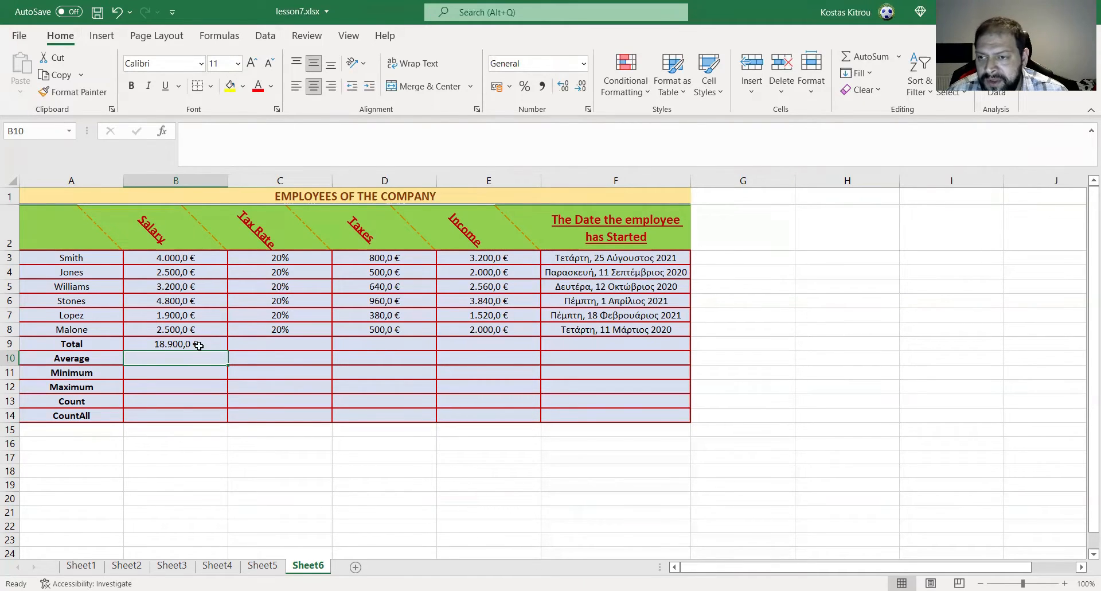
# - Fill the Salary total formula from B9 across the Total row to the Income column, E9
pyautogui.click(179, 343)
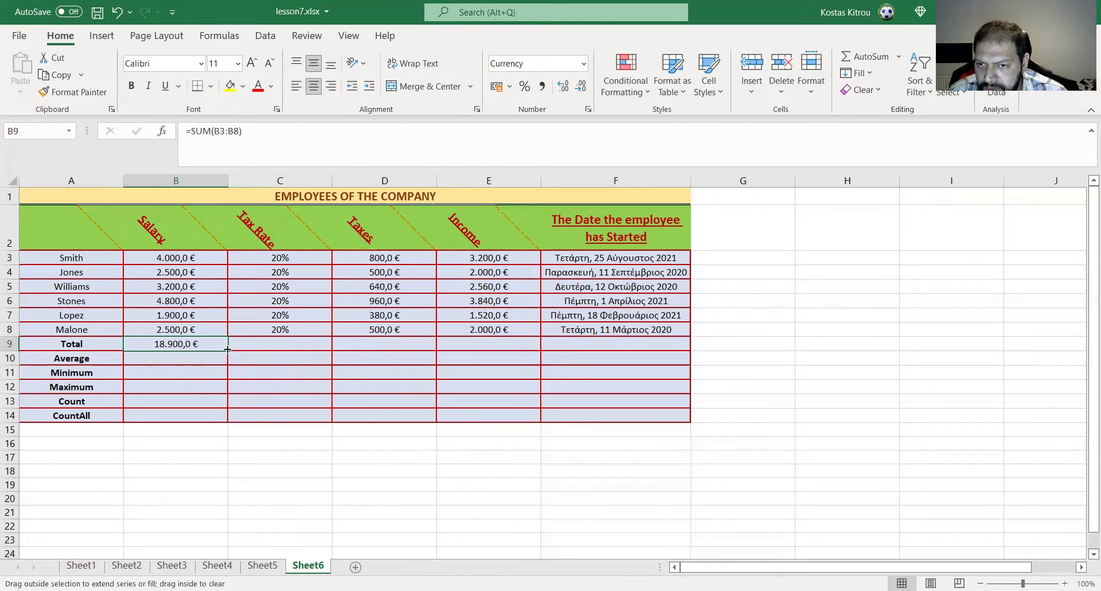
pyautogui.moveTo(231, 348); pyautogui.dragTo(292, 346)
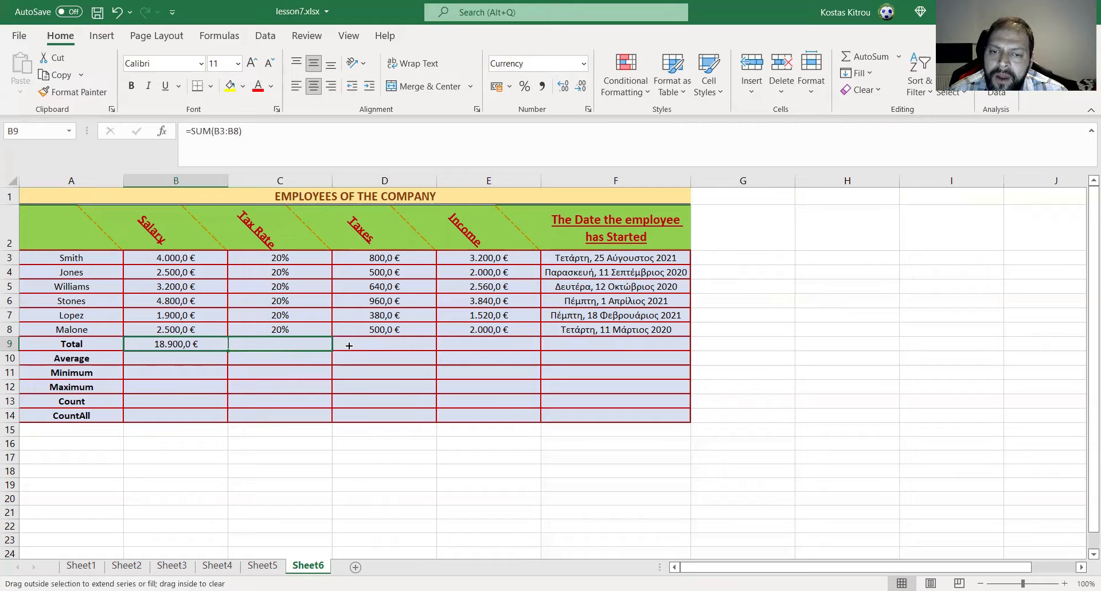
pyautogui.moveTo(367, 344); pyautogui.dragTo(390, 347)
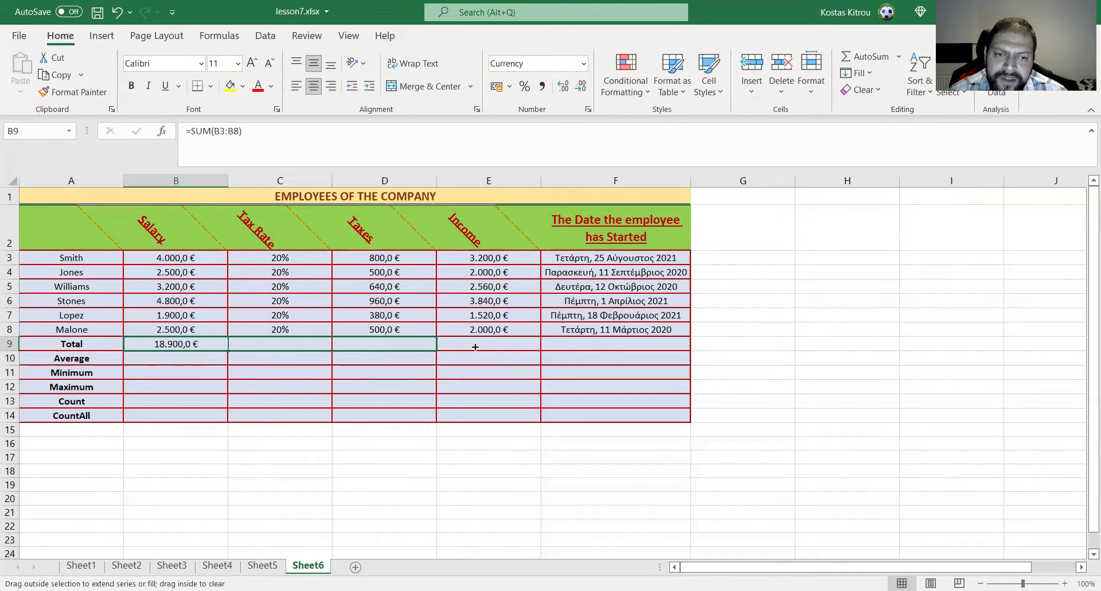
pyautogui.moveTo(474, 346); pyautogui.dragTo(532, 352)
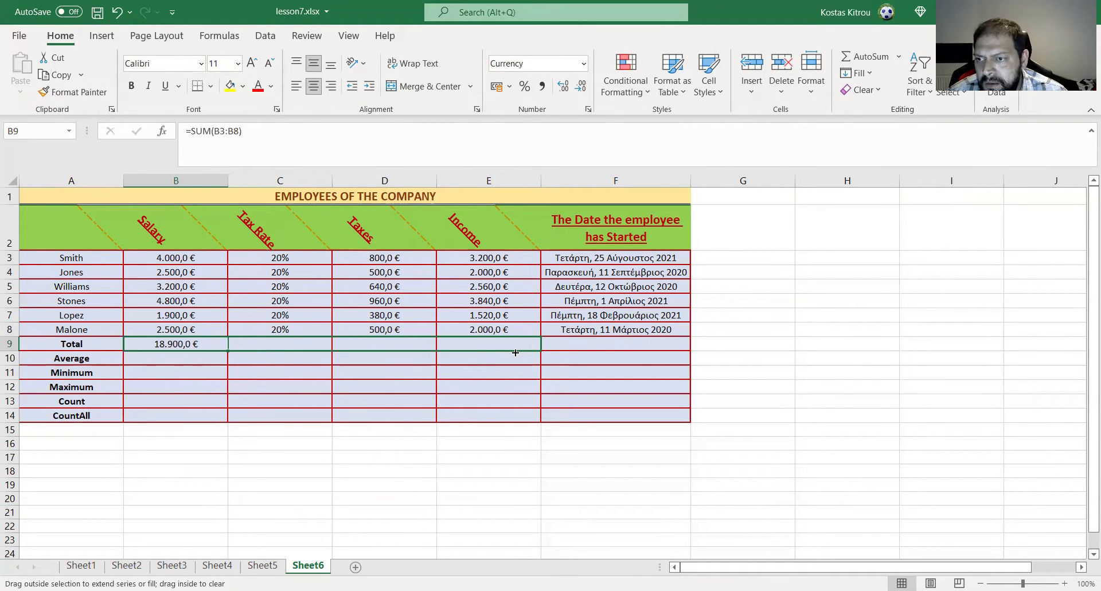
pyautogui.moveTo(513, 350); pyautogui.dragTo(511, 350)
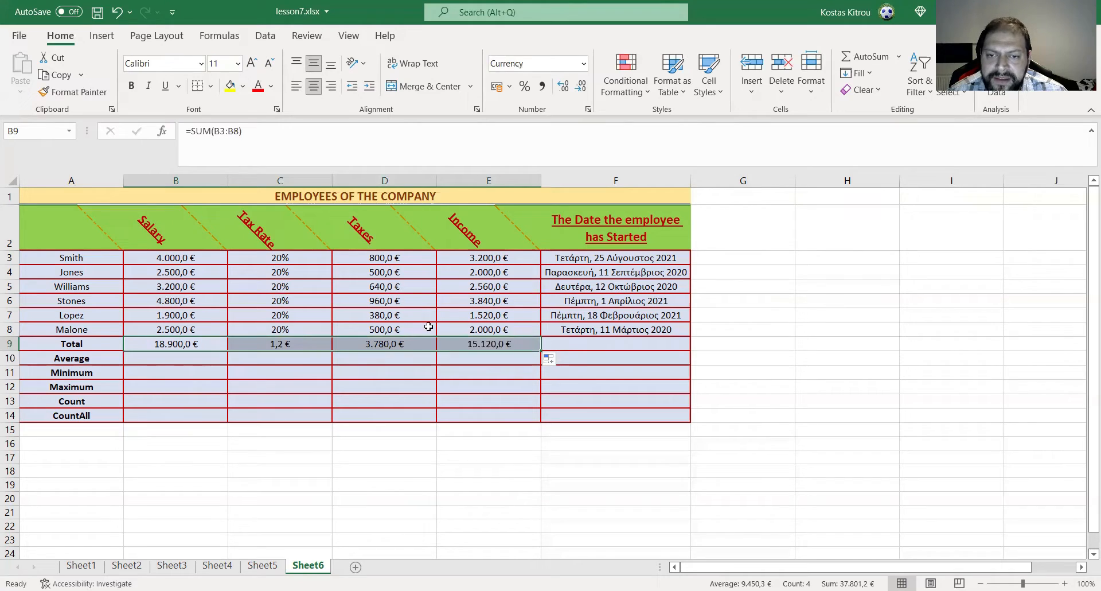
# - Delete the Tax Rate total in C9 and check the formulas of the Taxes and Income totals
pyautogui.click(289, 341)
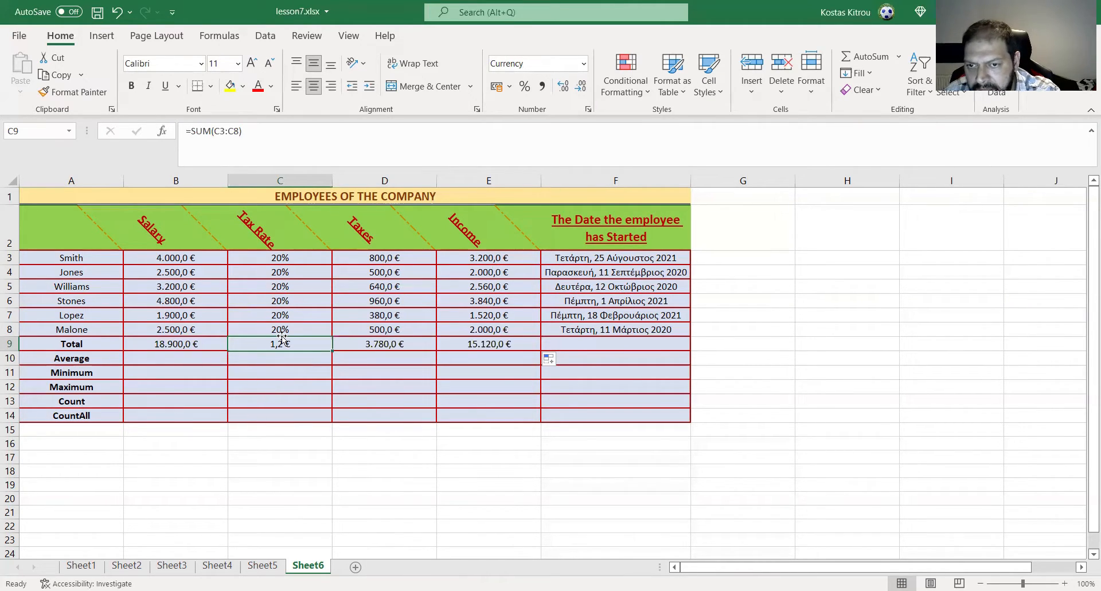
pyautogui.press('Delete')
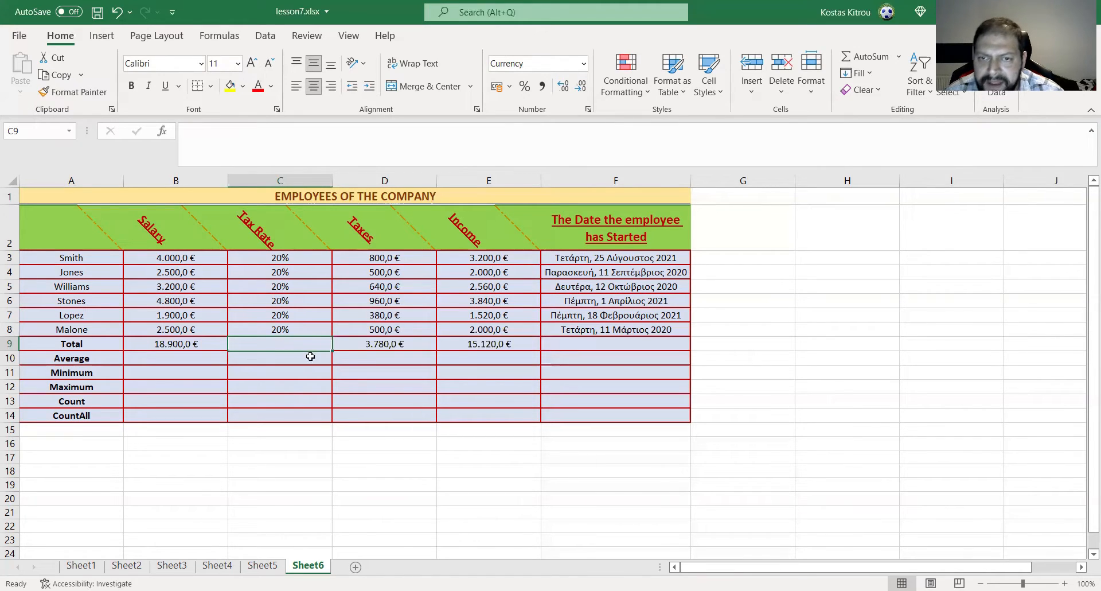
pyautogui.click(386, 339)
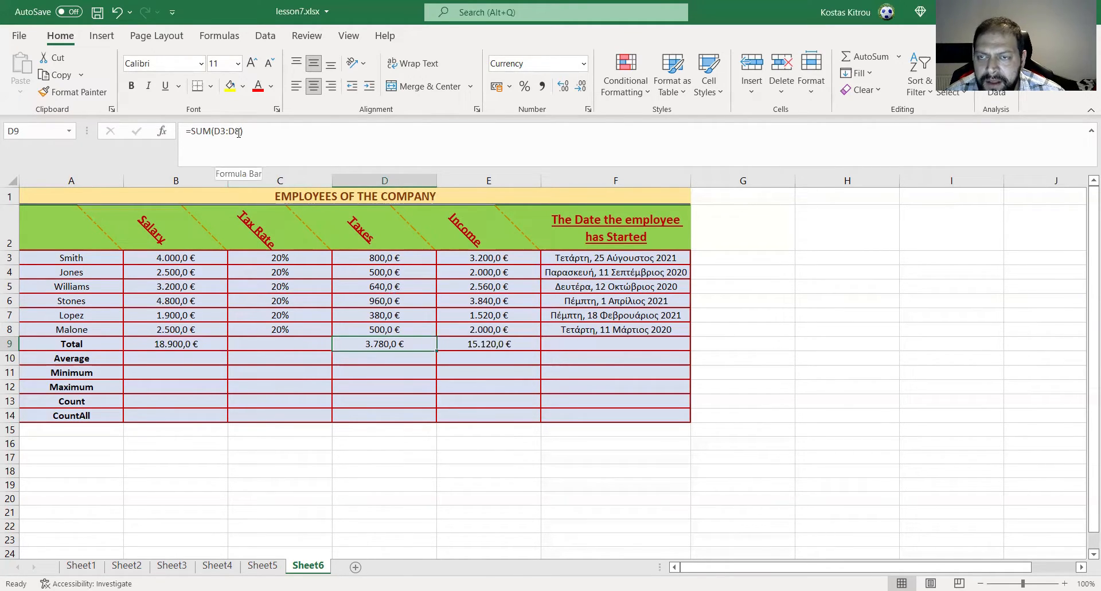
pyautogui.click(490, 344)
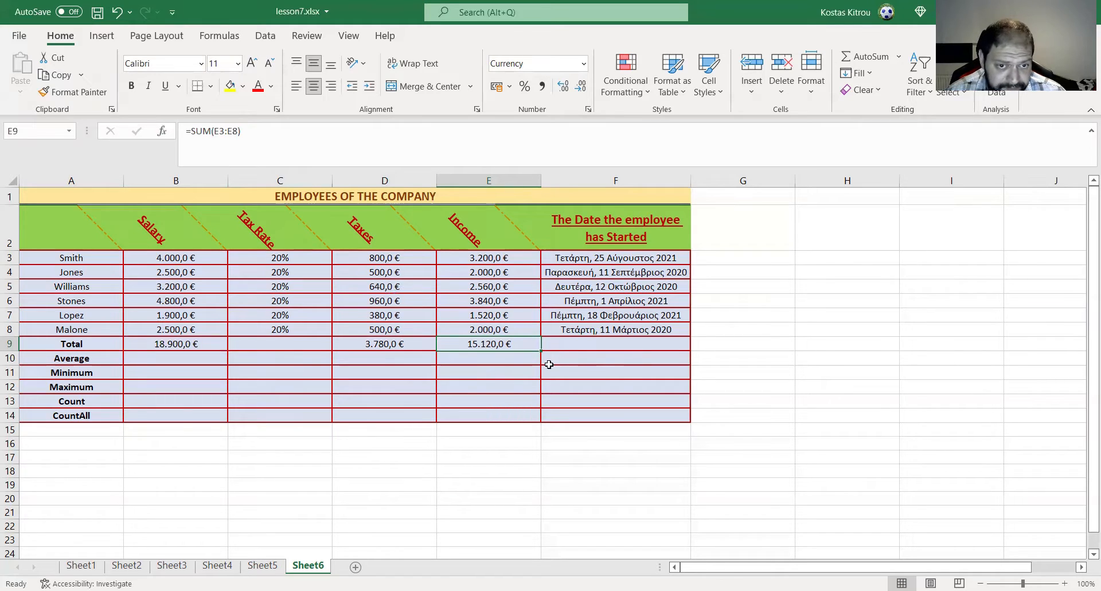
# - Insert the AVERAGE function from the All category into the Salary column's Average cell, B10
pyautogui.click(167, 357)
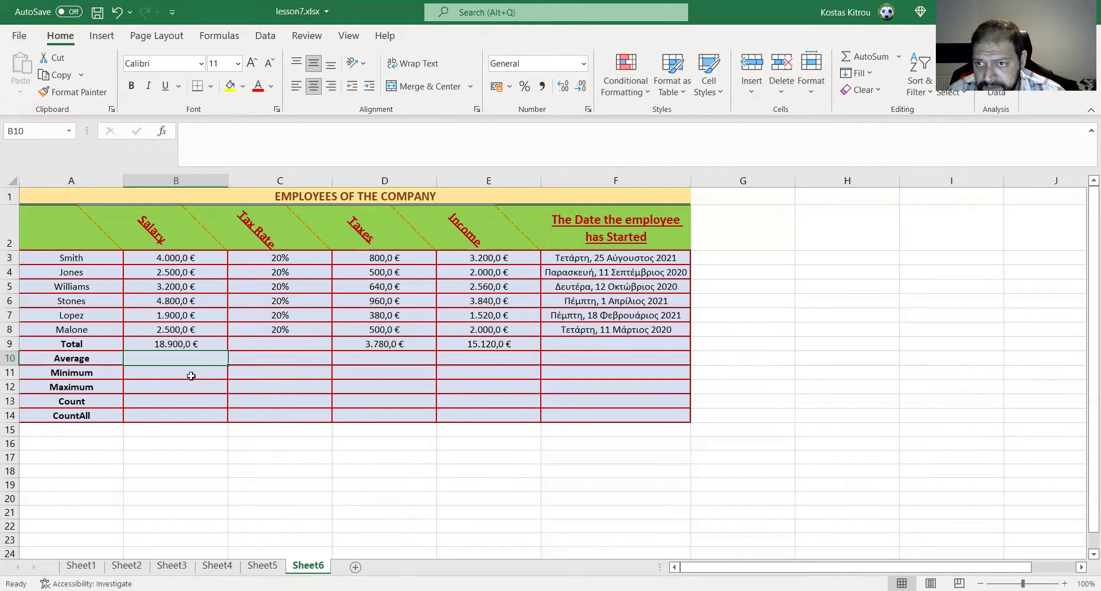
pyautogui.click(195, 373)
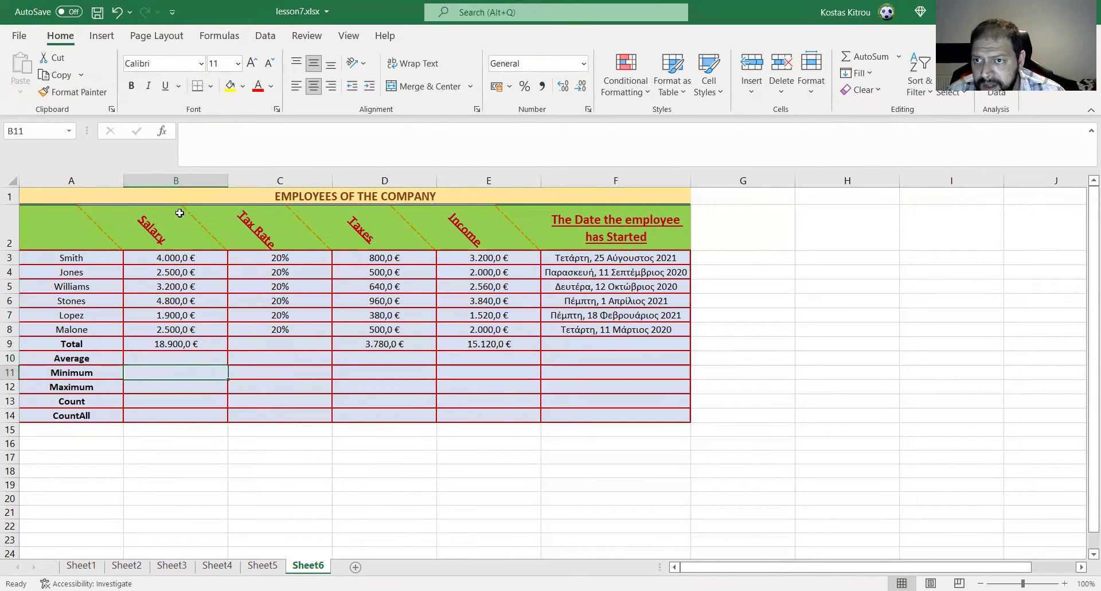
pyautogui.click(184, 355)
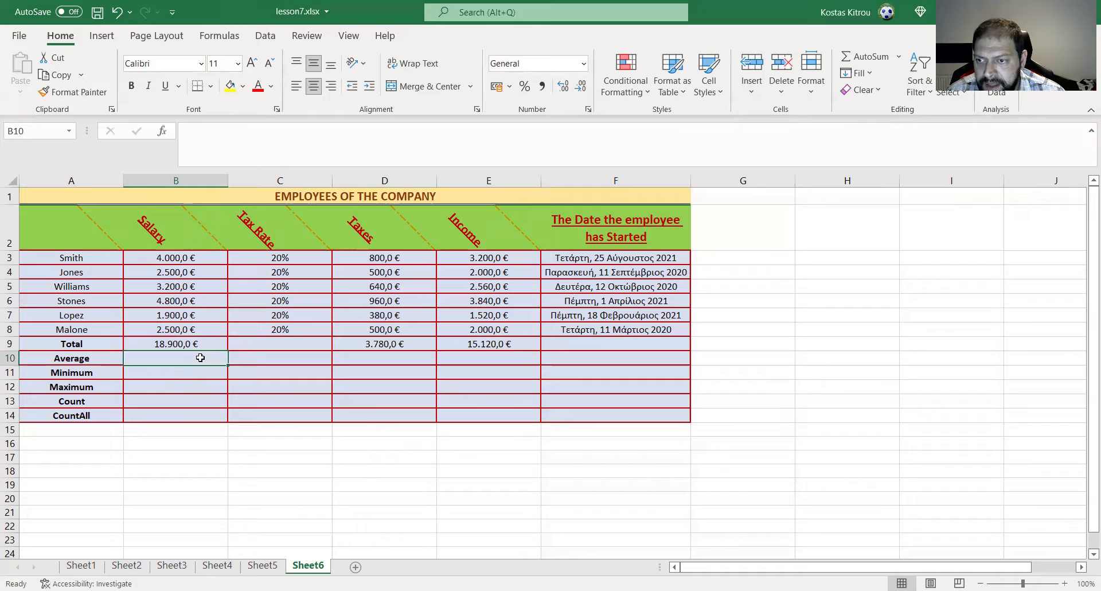
pyautogui.click(163, 133)
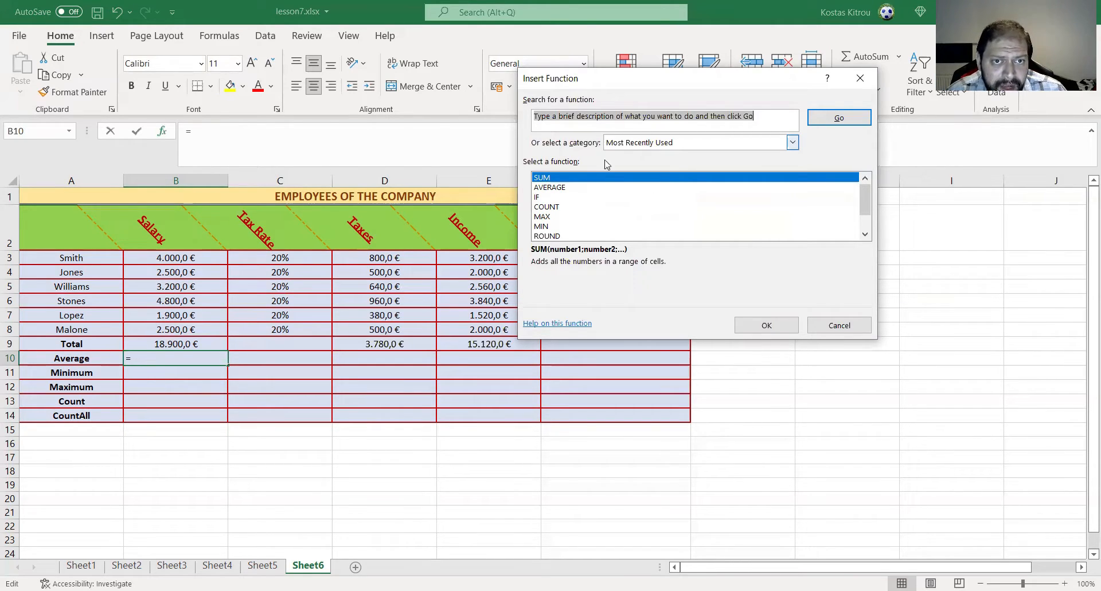
pyautogui.click(652, 146)
pyautogui.click(610, 166)
pyautogui.click(557, 207)
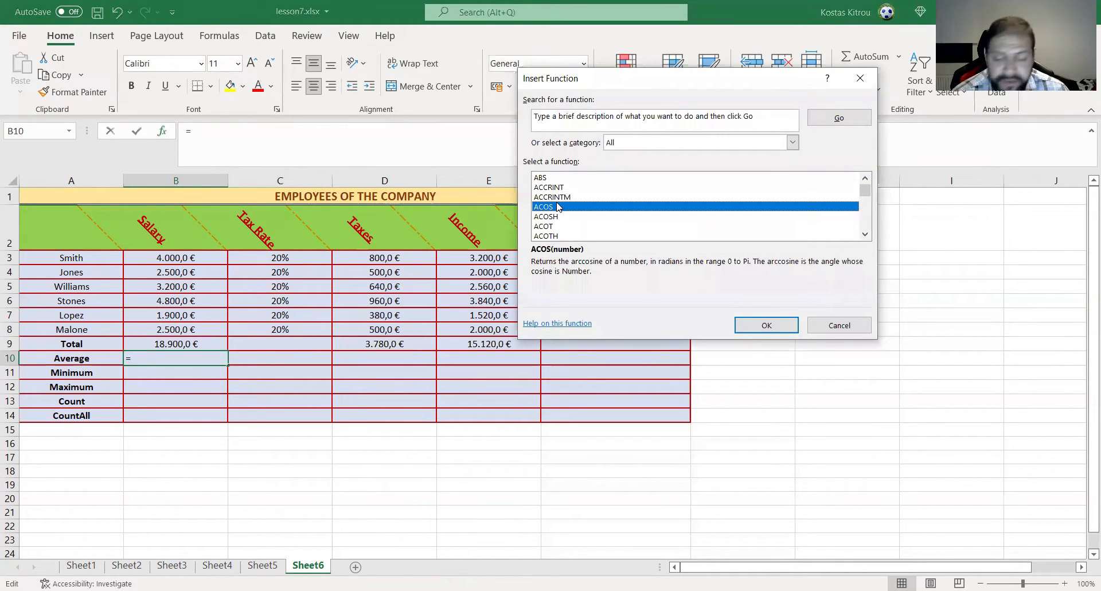
pyautogui.write('av')
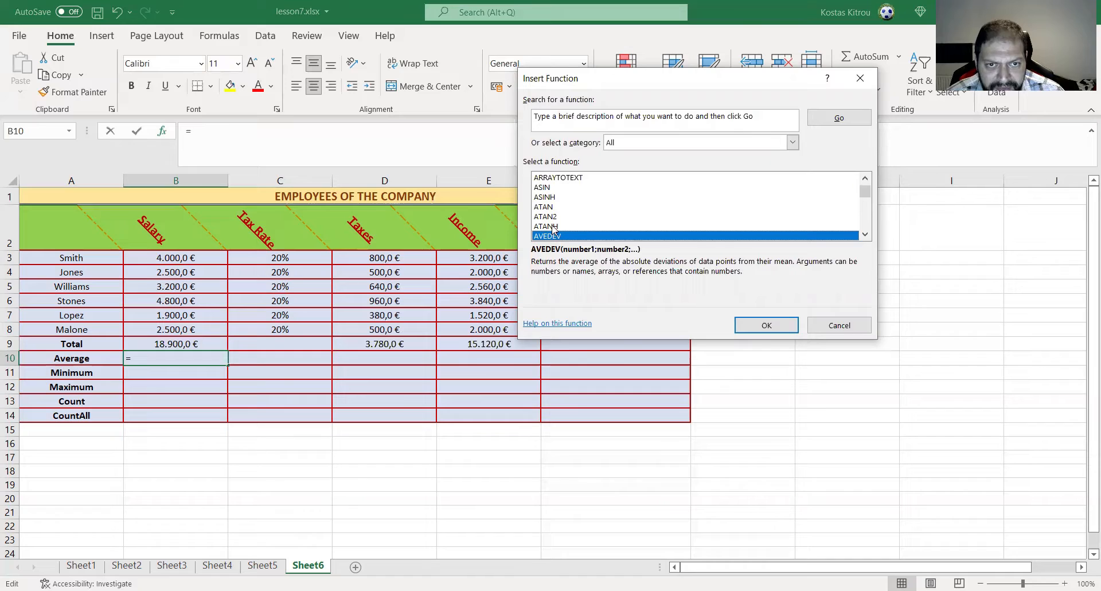
pyautogui.click(864, 234)
pyautogui.click(865, 235)
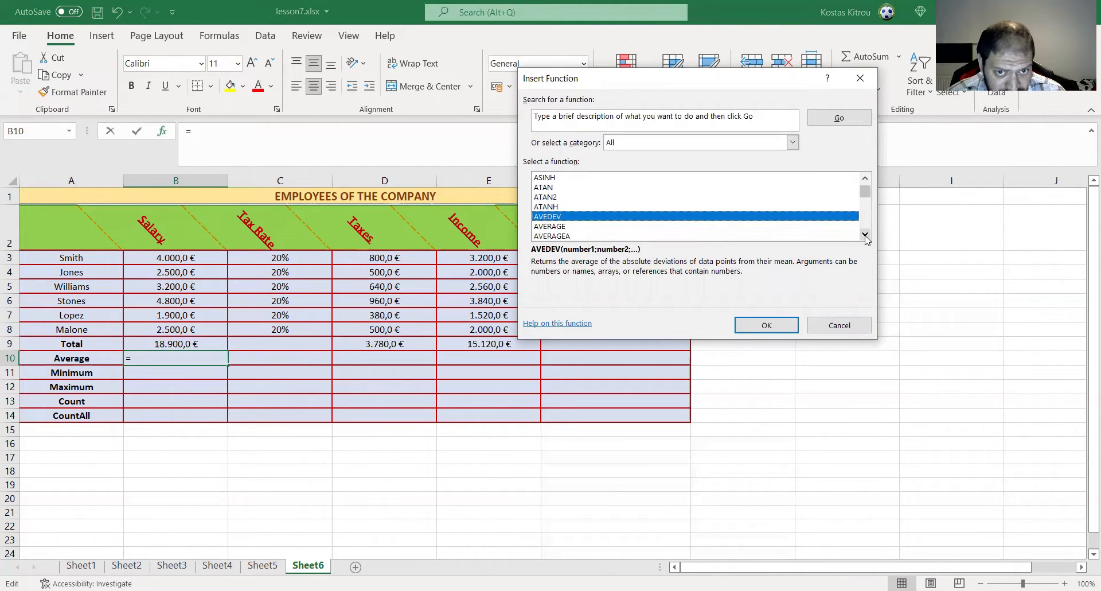
pyautogui.click(548, 227)
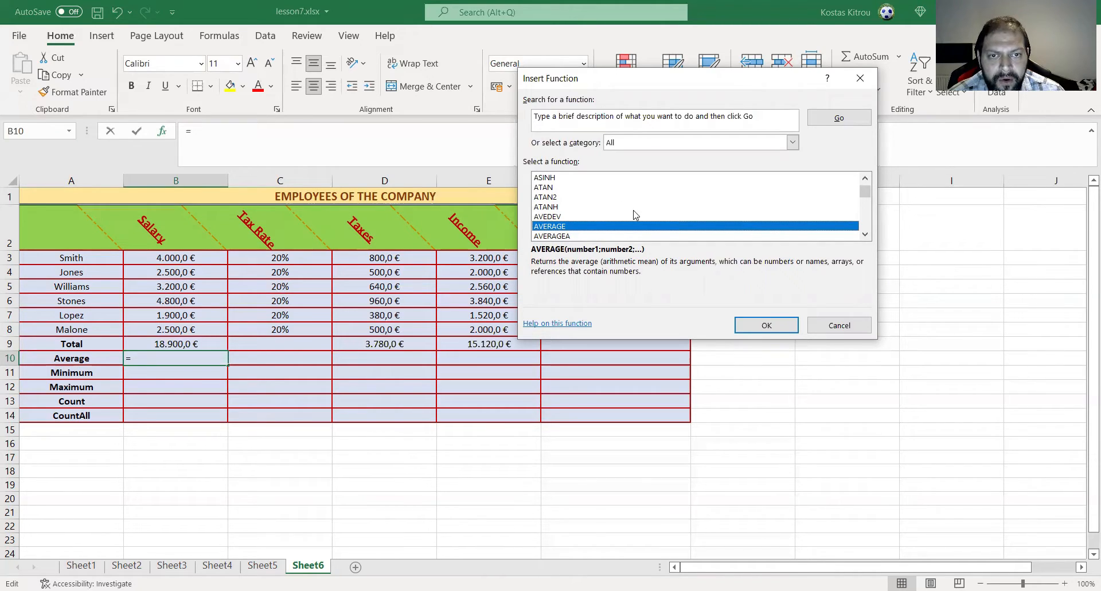
pyautogui.click(761, 331)
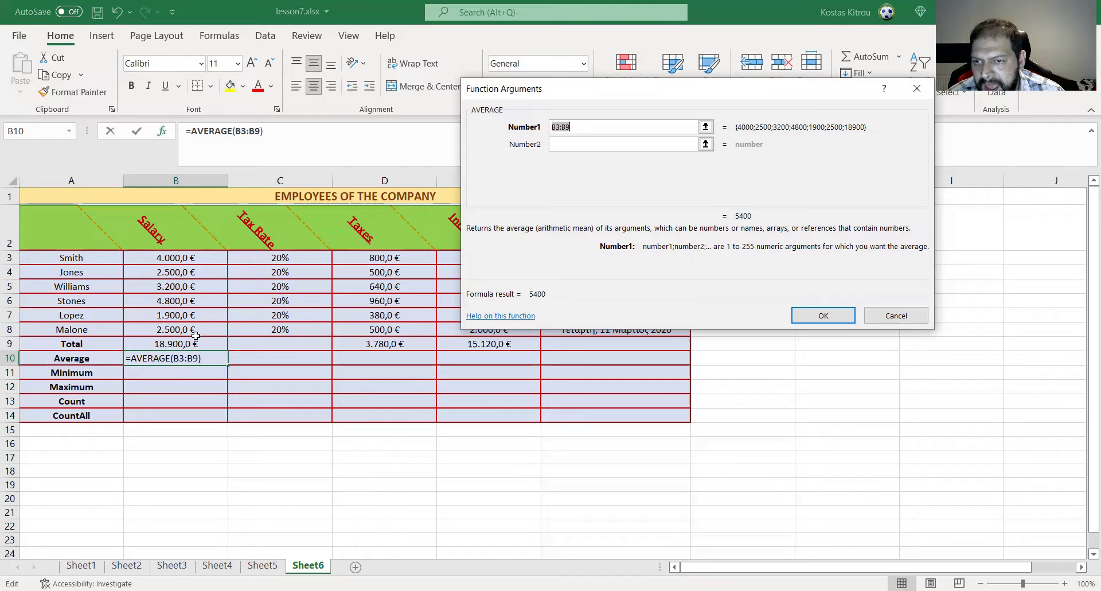
# - Change AVERAGE's Number1 argument to the salary range B3:B8 and accept the formula
pyautogui.click(583, 126)
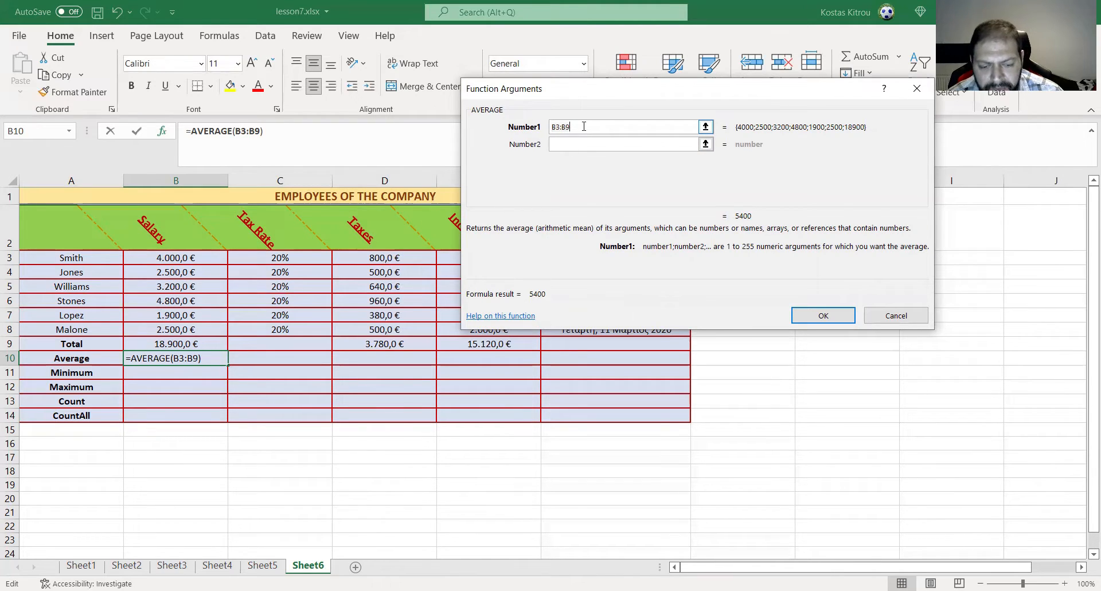
pyautogui.press('BackSpace')
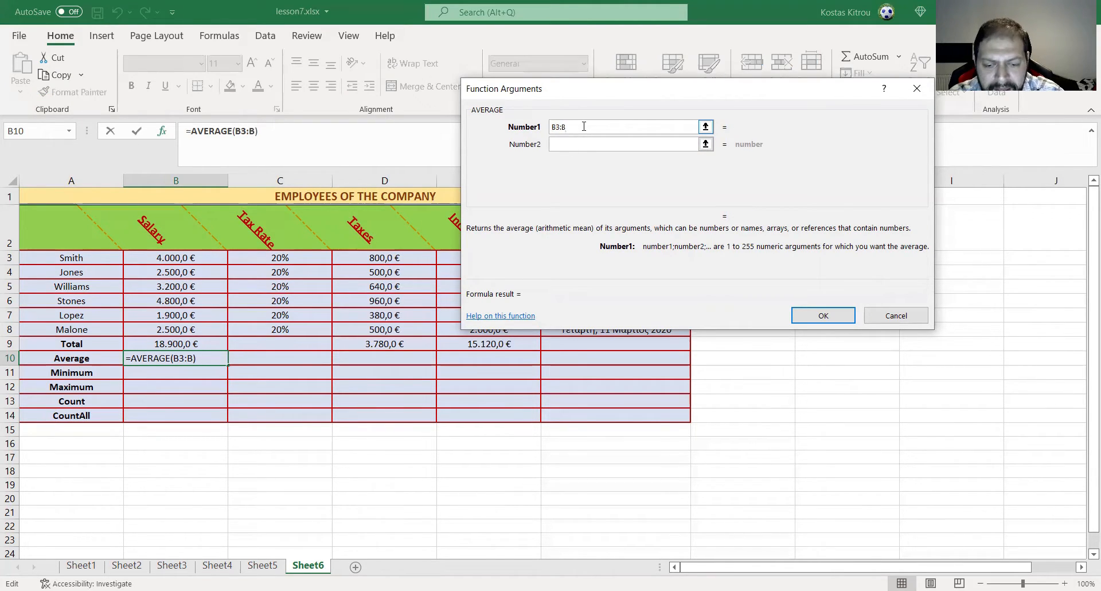
pyautogui.write('8')
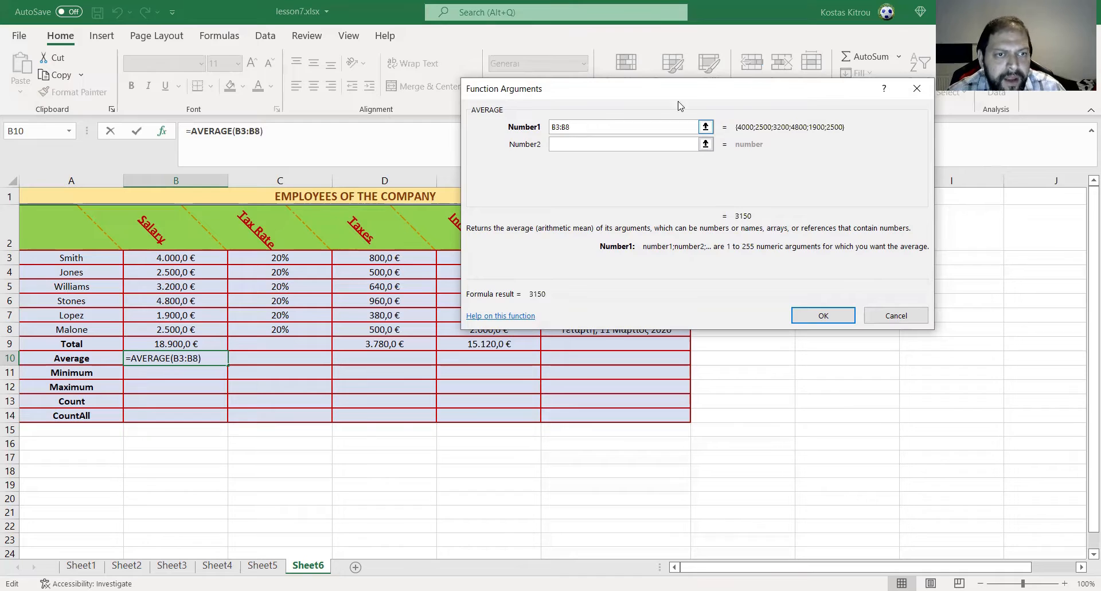
pyautogui.click(811, 315)
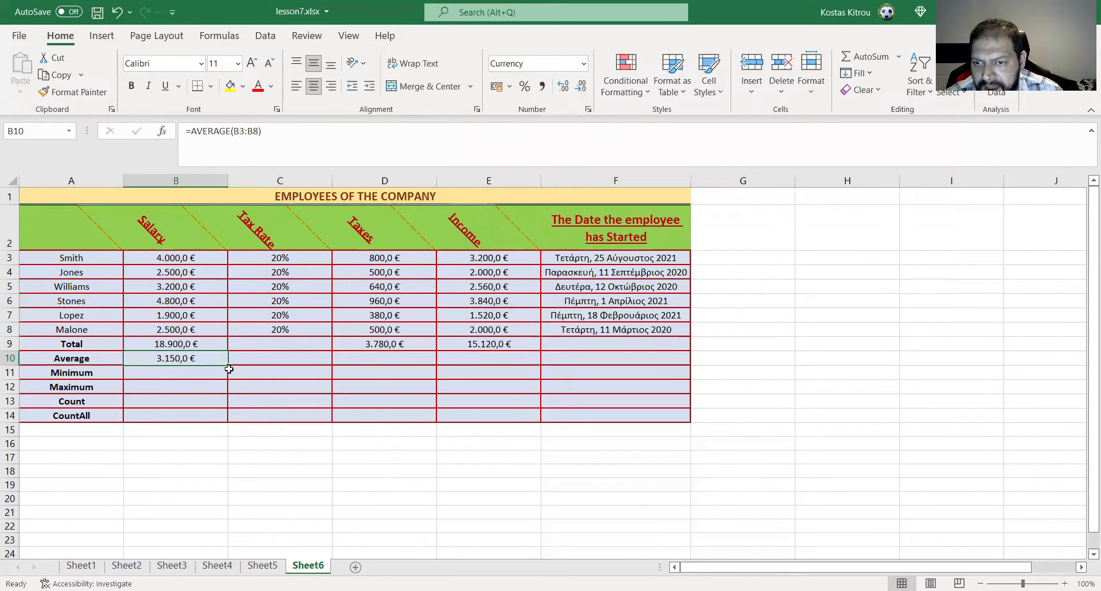
# - Fill the Salary average formula from B10 across to E10, then delete the Tax Rate average in C10 and check the Taxes and Income formulas
pyautogui.moveTo(227, 365); pyautogui.dragTo(534, 367)
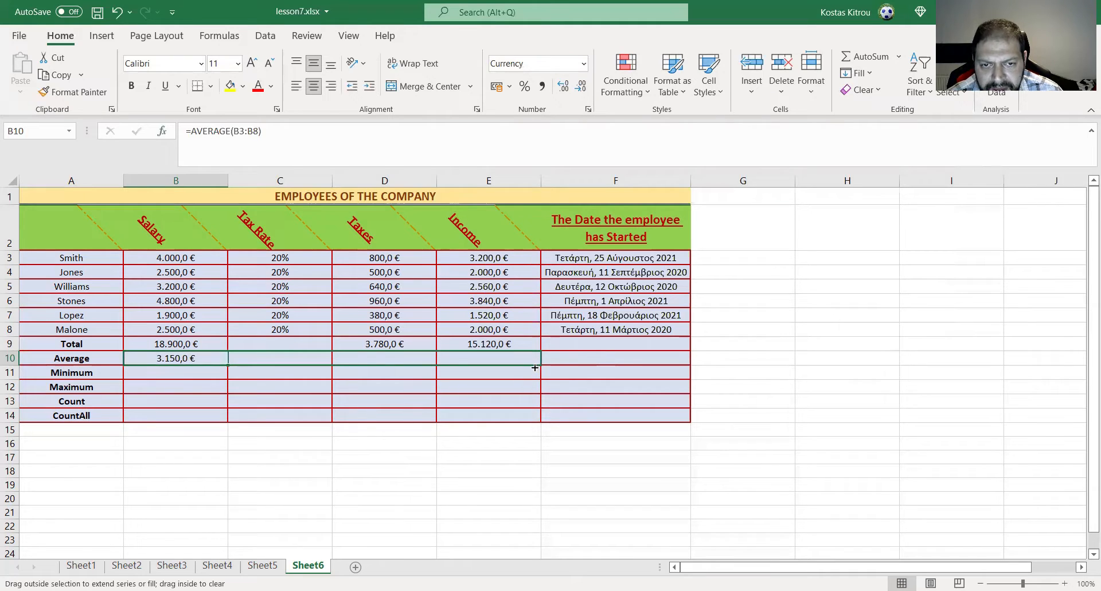
pyautogui.click(279, 358)
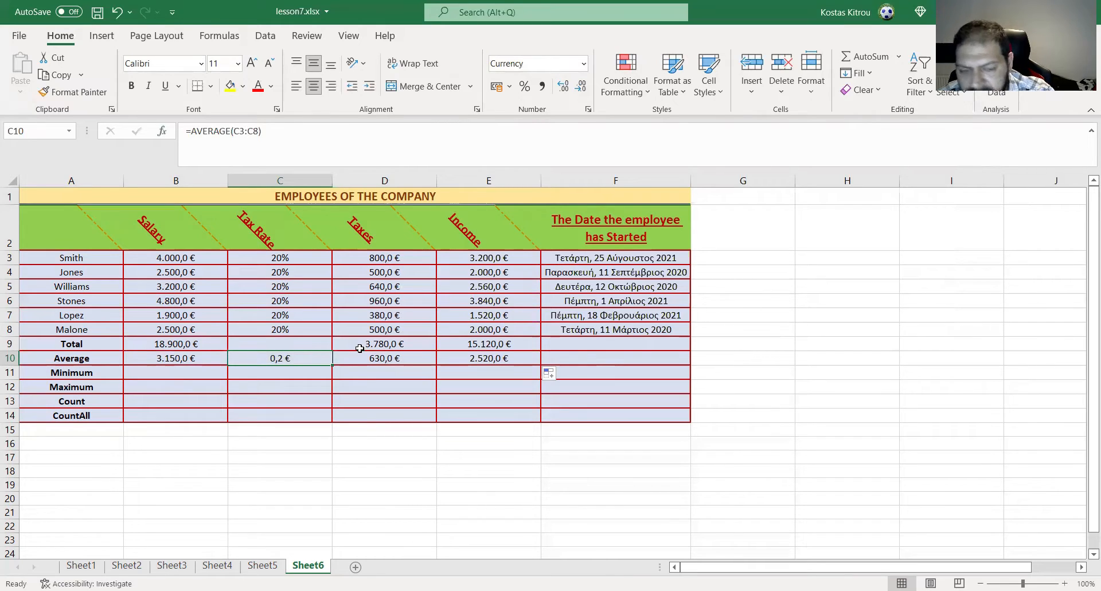
pyautogui.press('Delete')
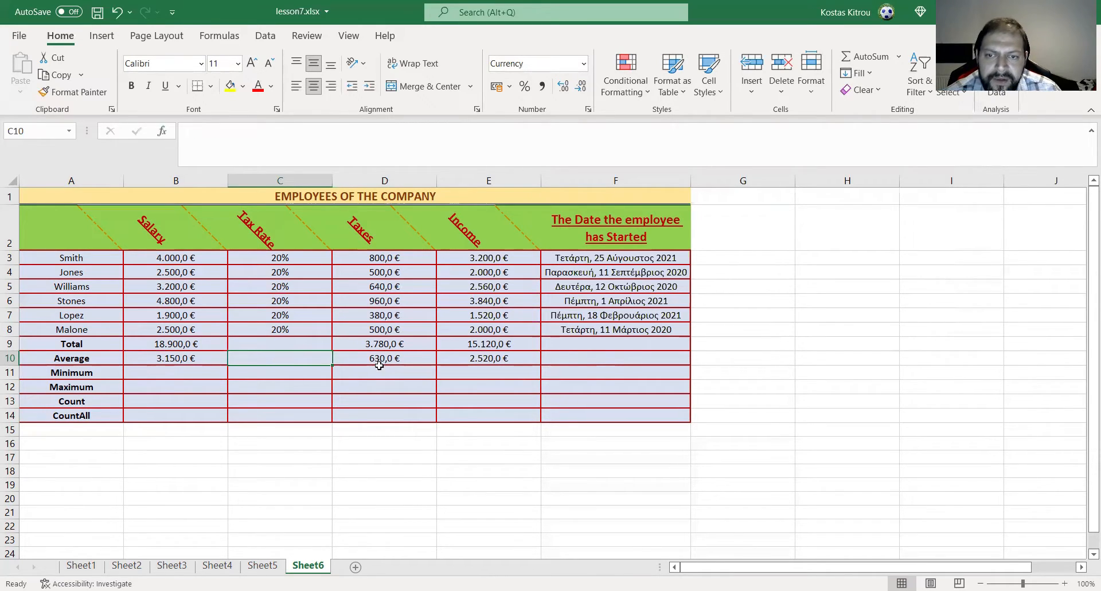
pyautogui.click(377, 359)
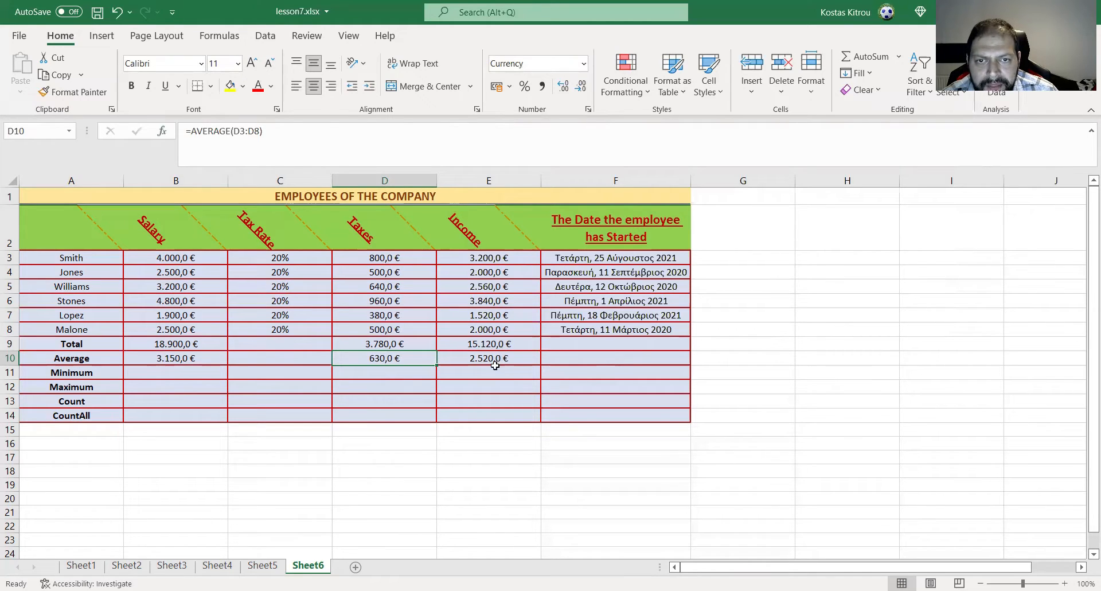
pyautogui.click(510, 354)
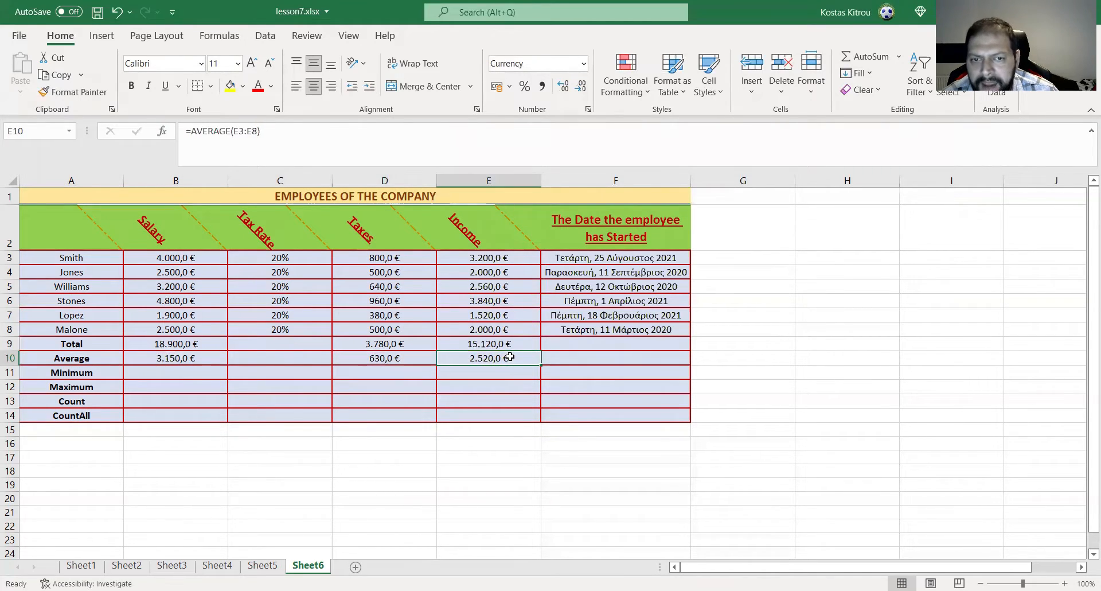
# - Insert the MIN function from the Most Recently Used category into the Salary column's Minimum cell, B11
pyautogui.click(172, 367)
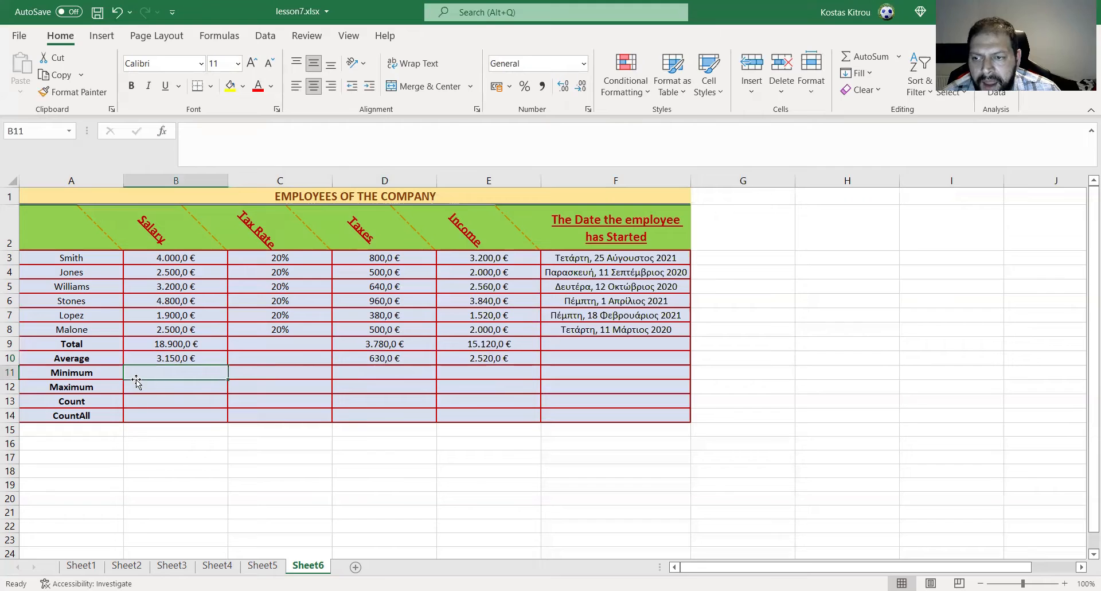
pyautogui.click(164, 131)
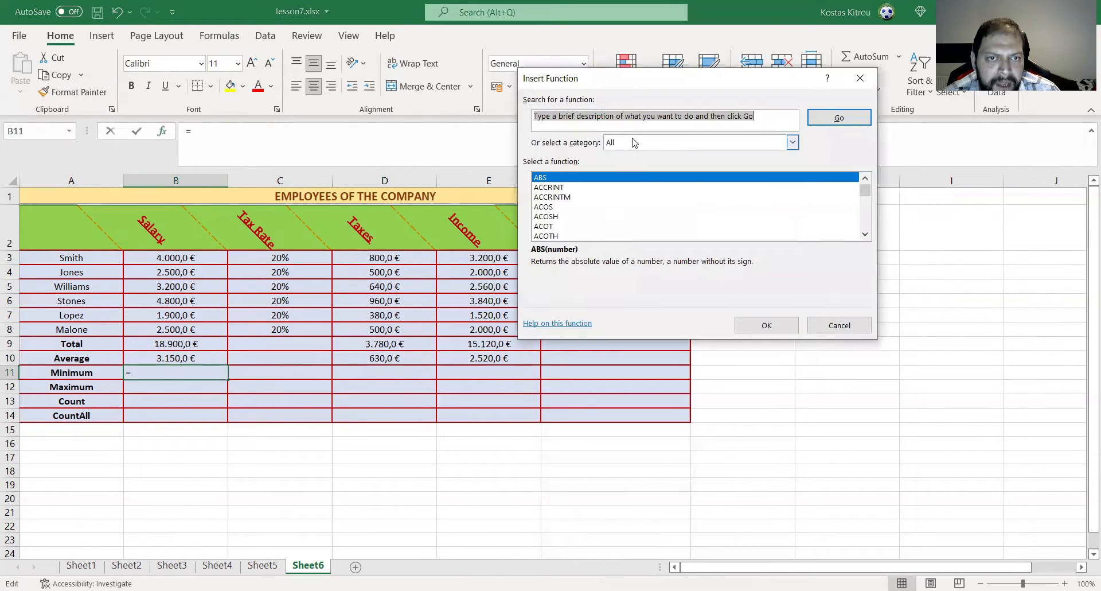
pyautogui.click(640, 144)
pyautogui.click(641, 155)
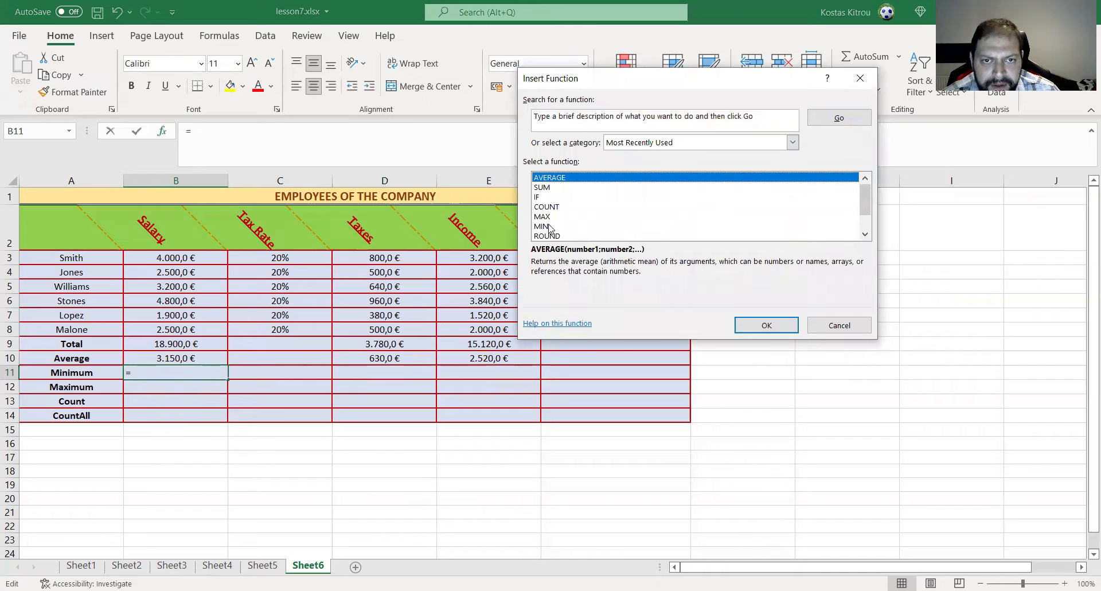
pyautogui.click(547, 226)
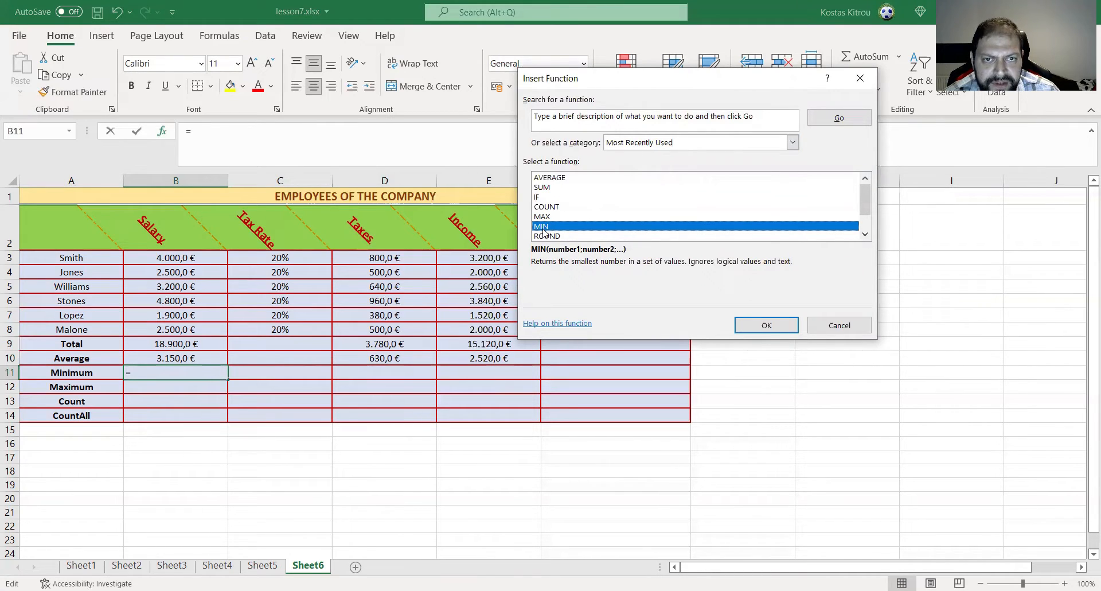
pyautogui.click(756, 327)
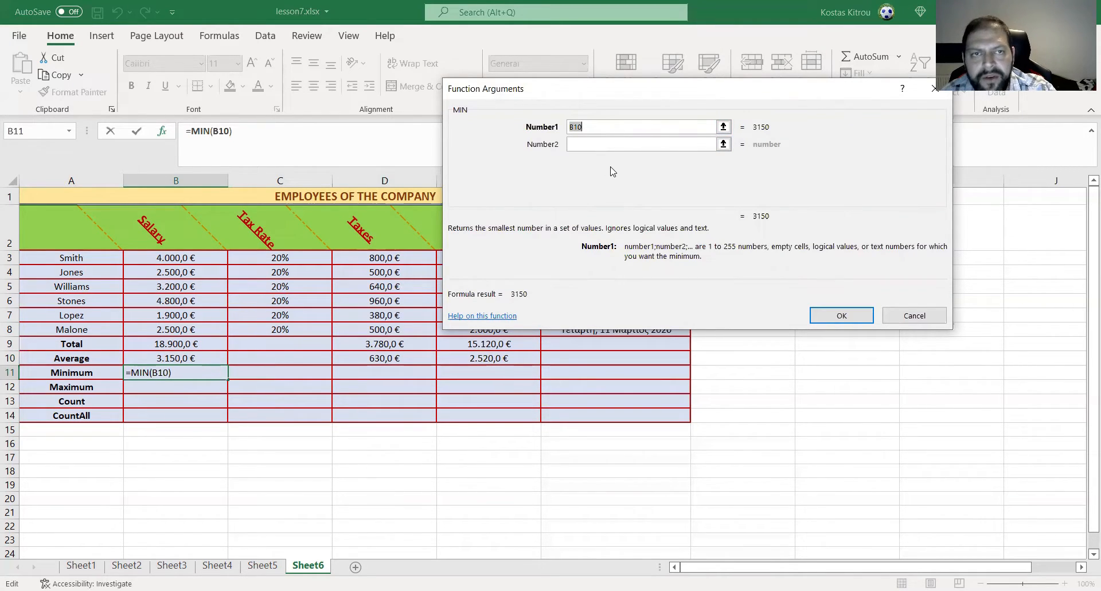
# - Replace MIN's suggested Number1 argument with the salary range B3:B8 and accept the formula
pyautogui.press('Delete')
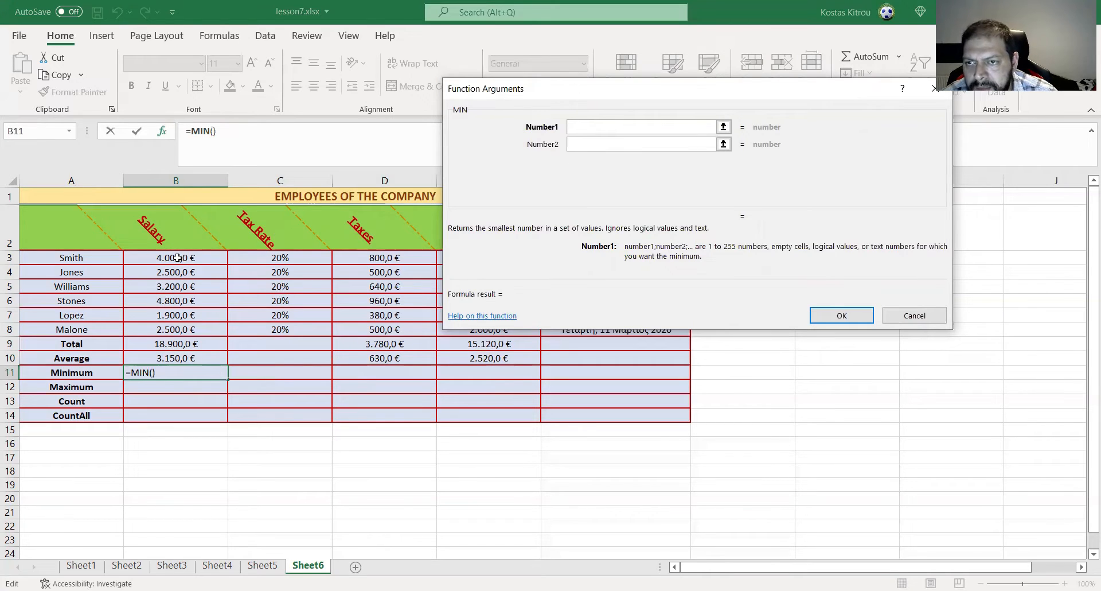
pyautogui.moveTo(178, 257); pyautogui.dragTo(180, 332)
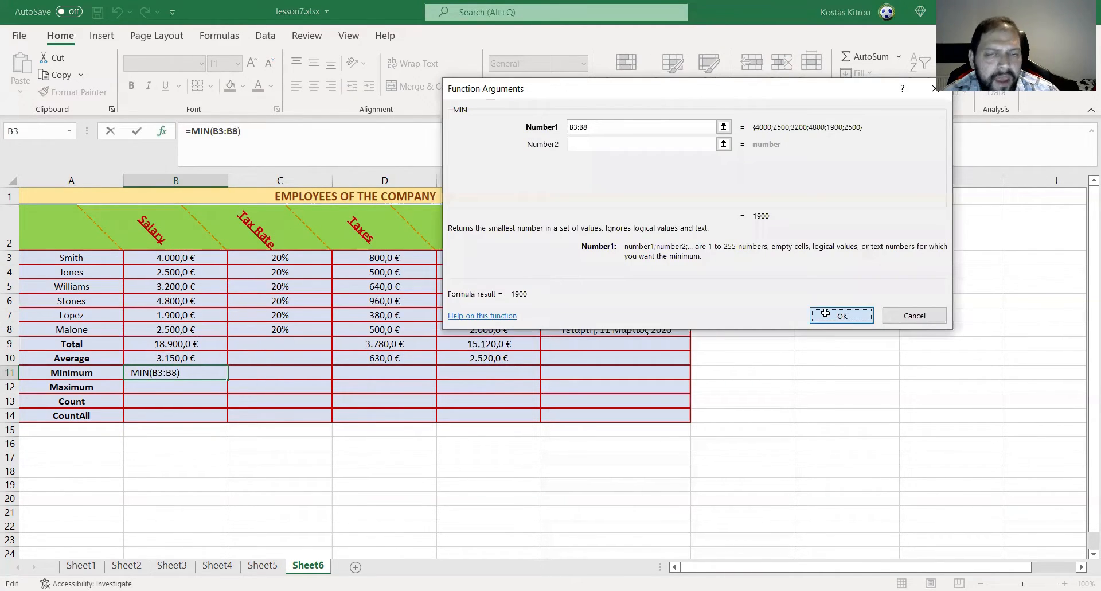
pyautogui.click(825, 313)
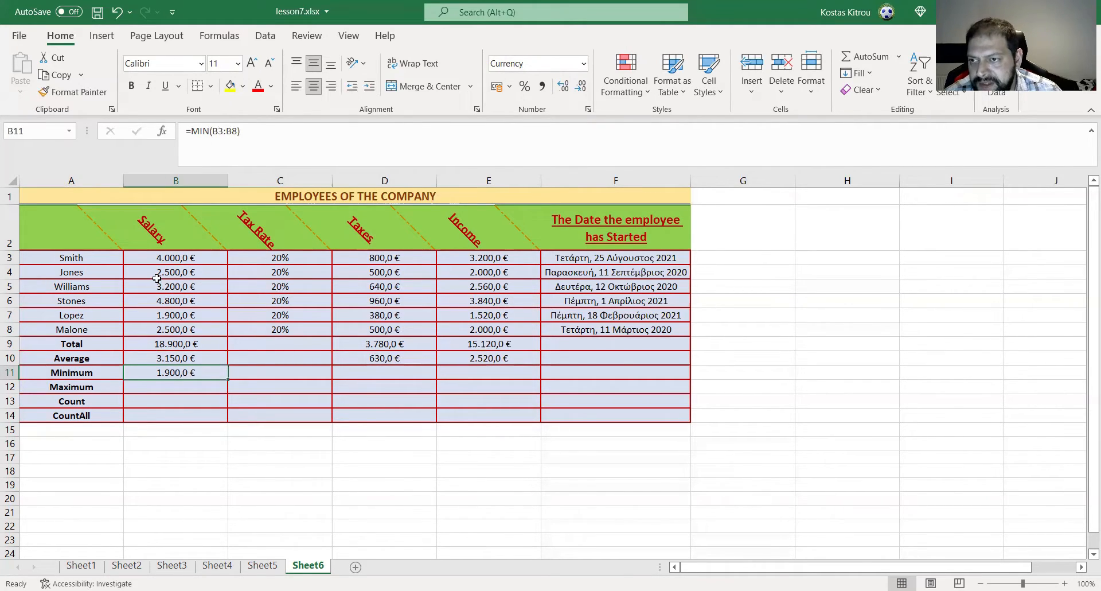
pyautogui.click(180, 273)
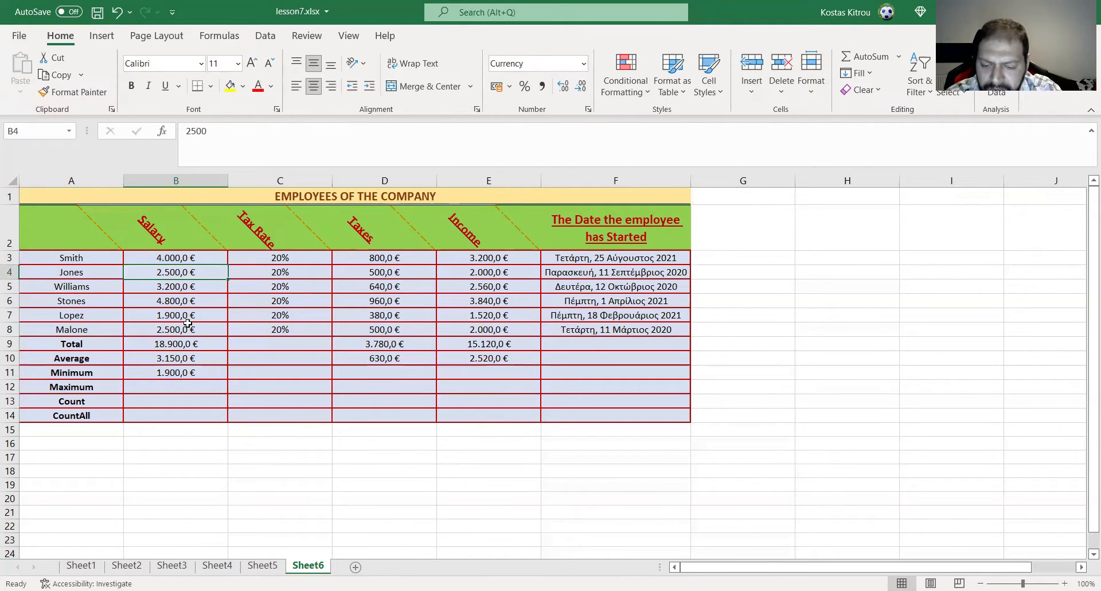
pyautogui.write('3')
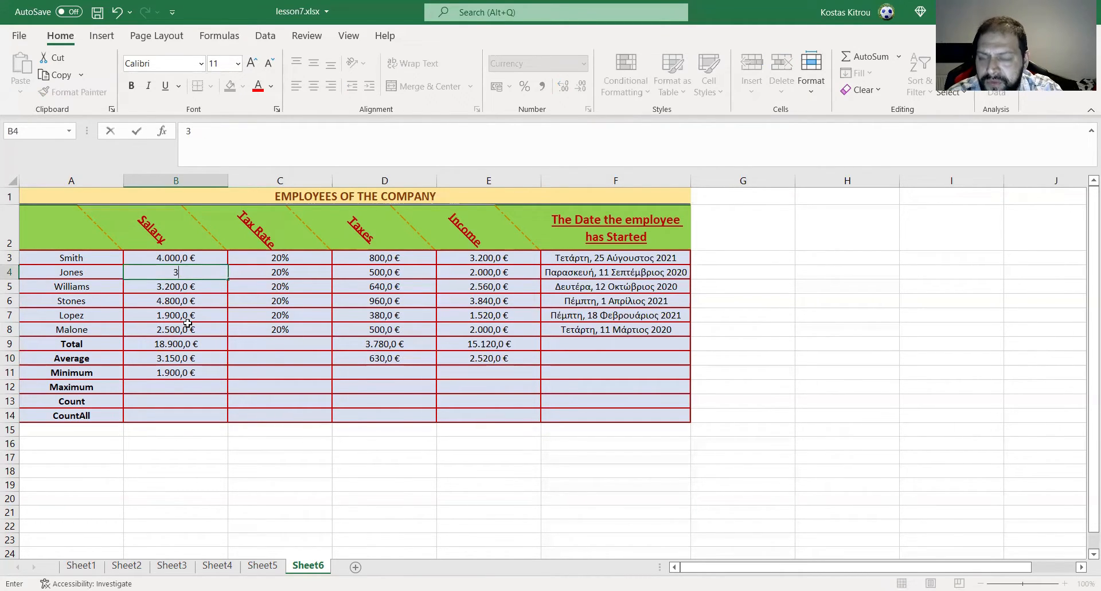
pyautogui.write('000')
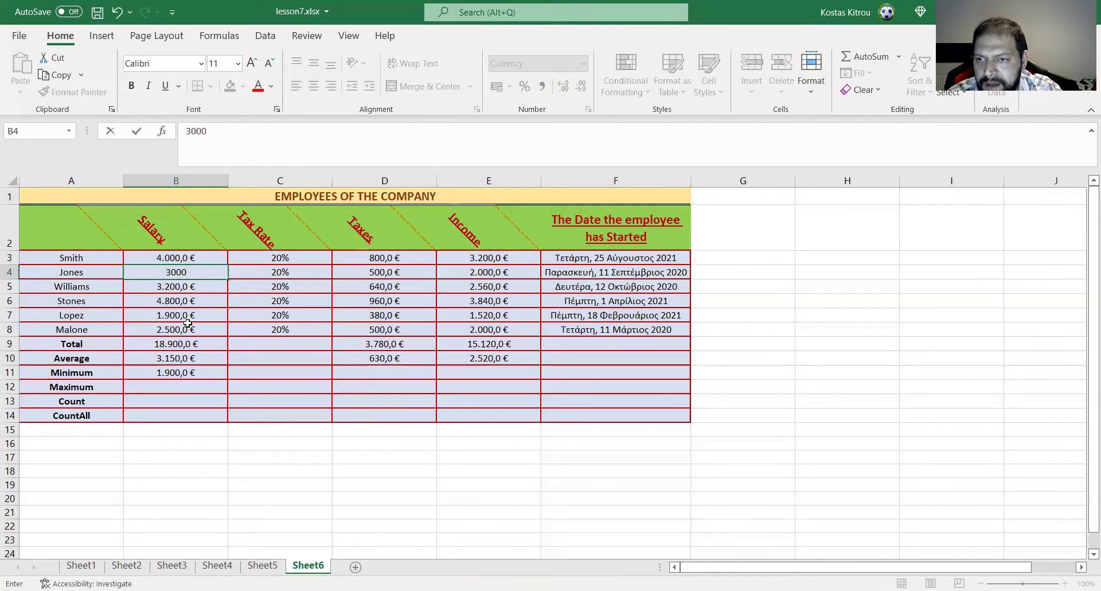
pyautogui.press('Escape')
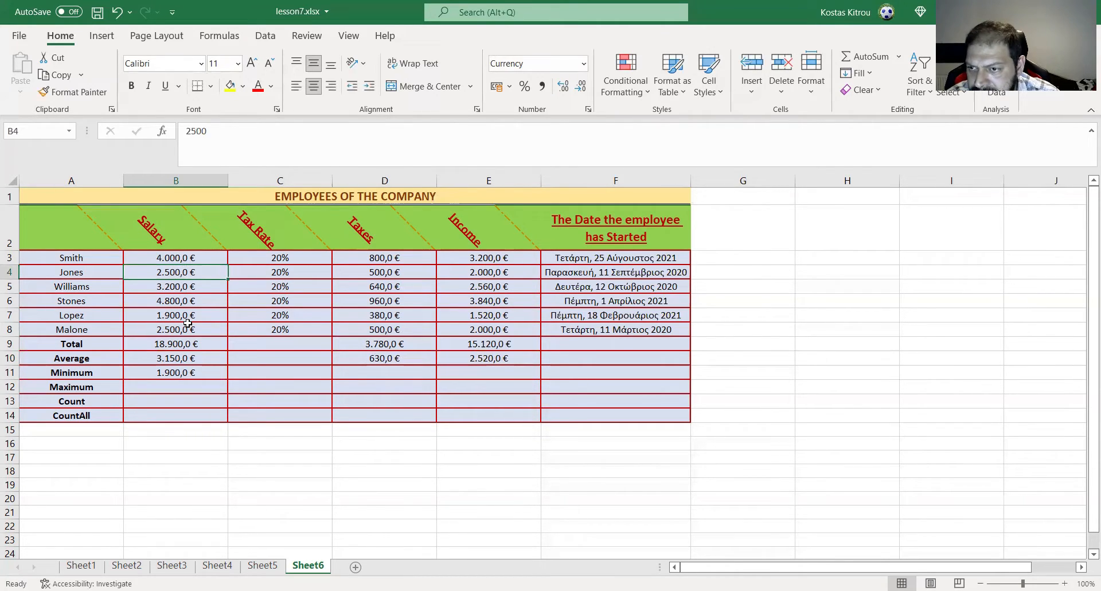
# - Change the salary in B7 to 3000 and check the Minimum formula in B11
pyautogui.click(195, 316)
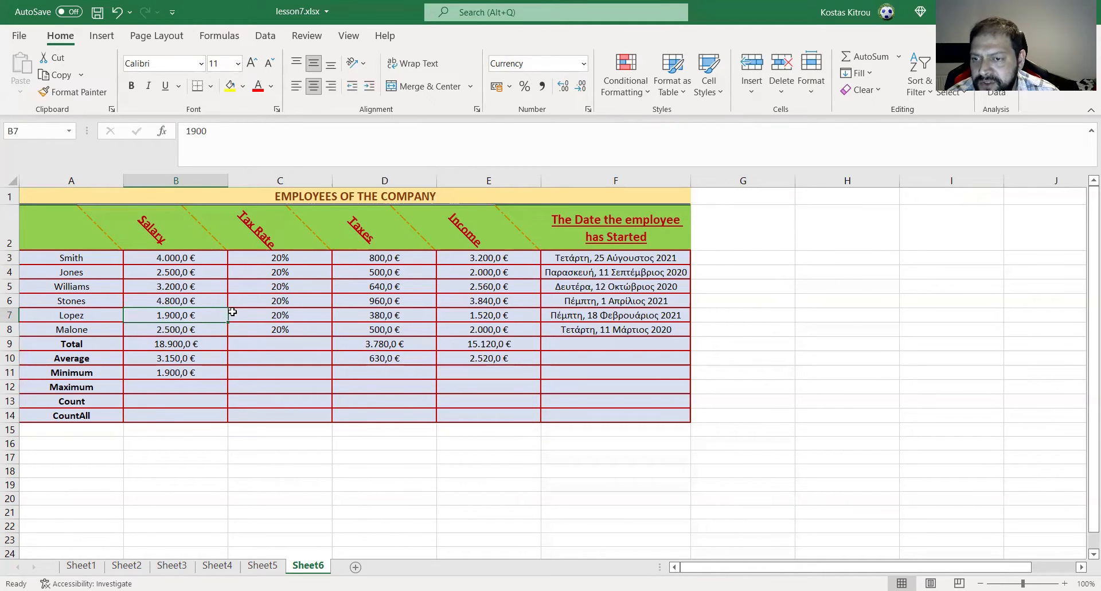
pyautogui.write('3000')
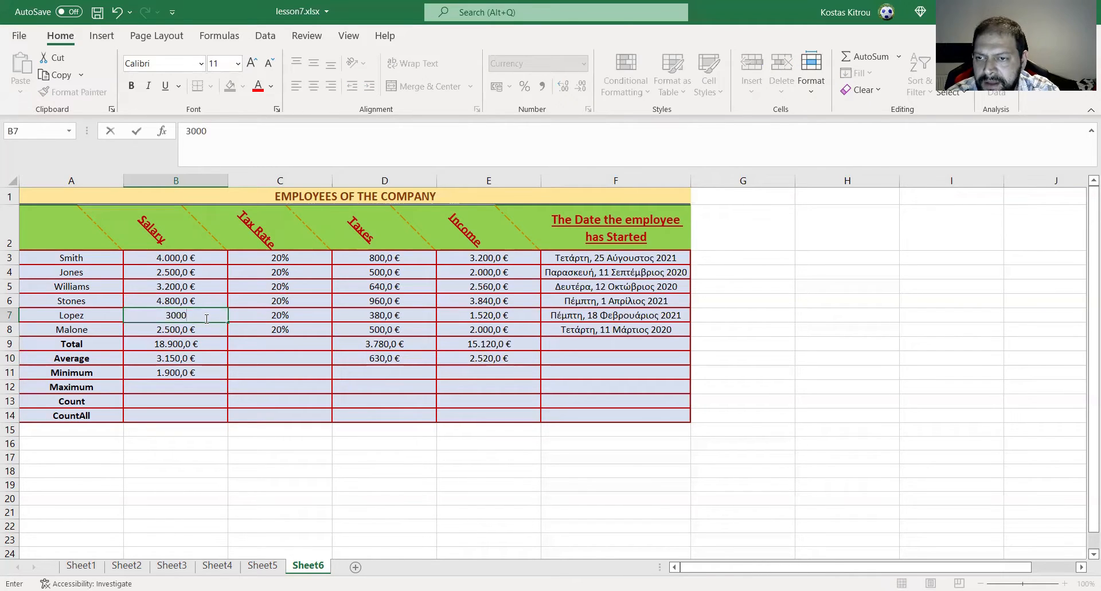
pyautogui.press('Return')
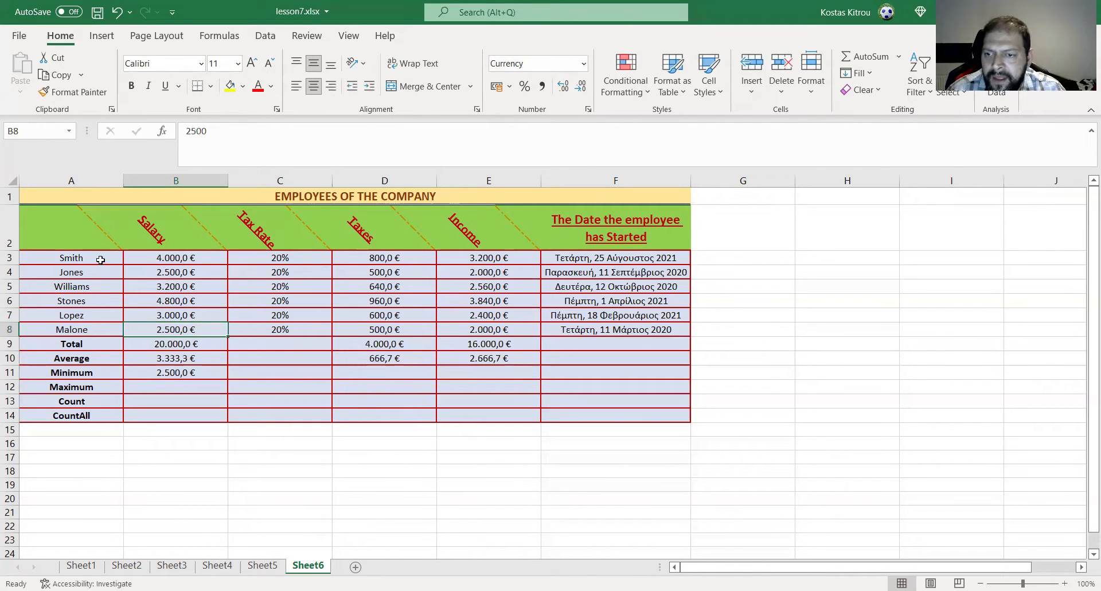
pyautogui.click(192, 370)
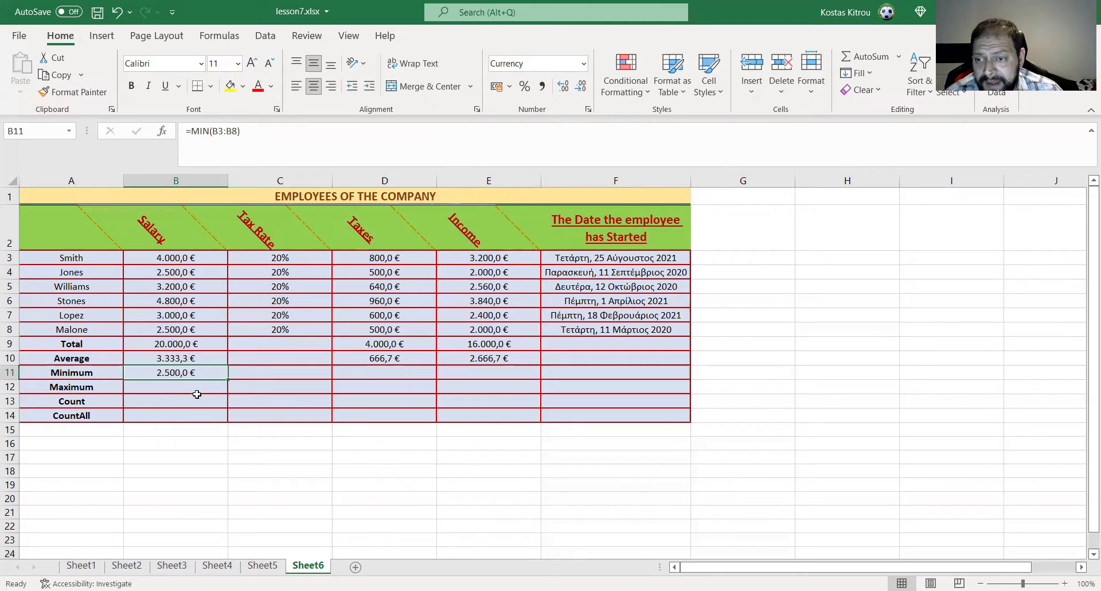
# - Insert the MAX function into the Salary column's Maximum cell, B12, using the salary range B3:B8
pyautogui.click(144, 386)
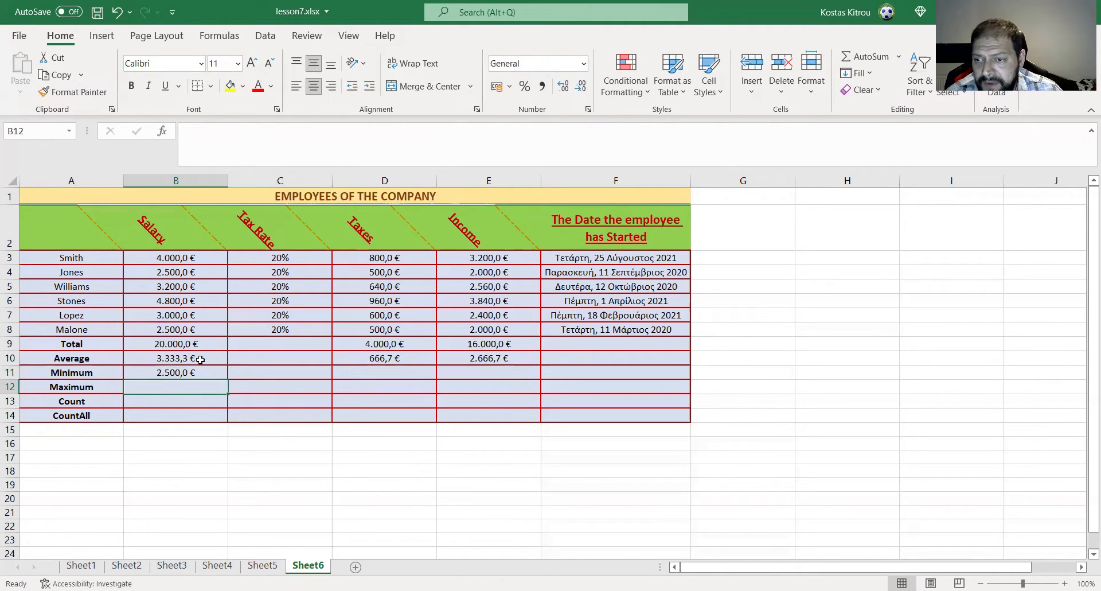
pyautogui.click(162, 133)
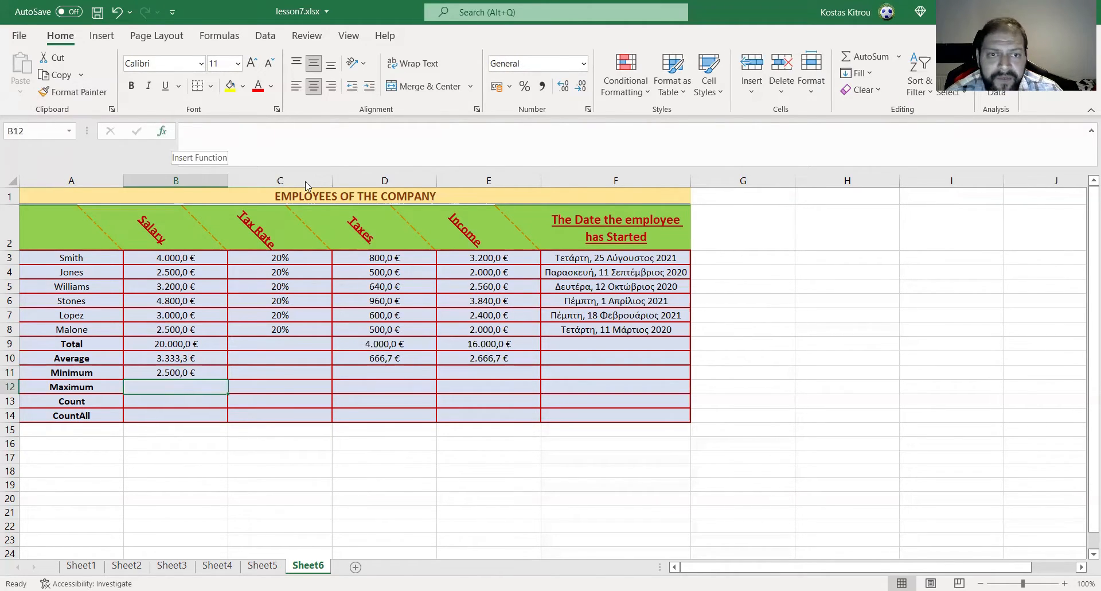
pyautogui.click(540, 228)
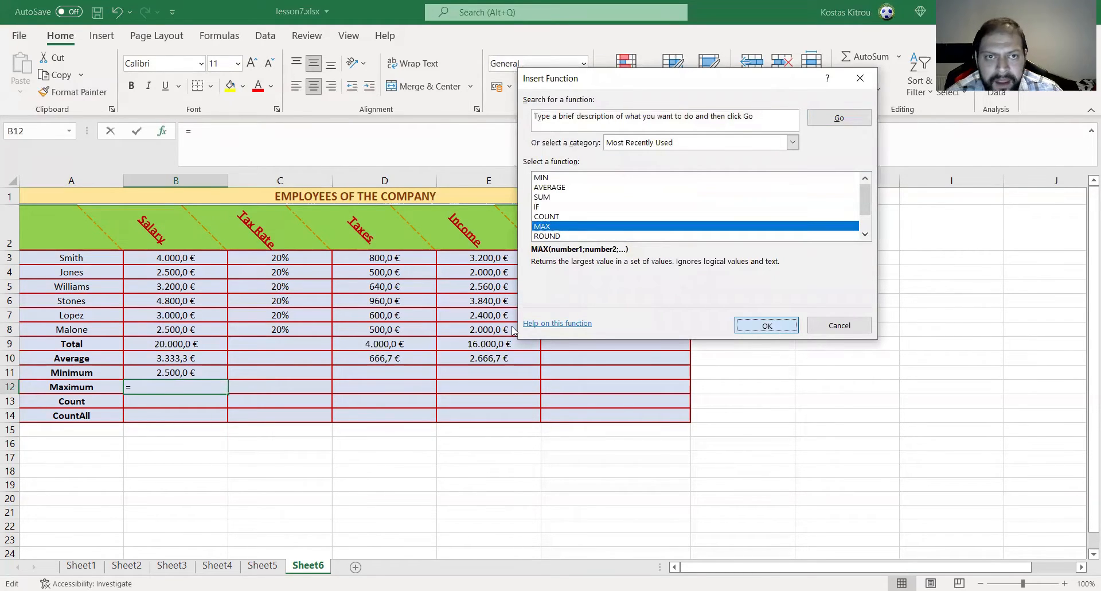
pyautogui.click(767, 325)
pyautogui.click(188, 256)
pyautogui.moveTo(188, 256); pyautogui.dragTo(179, 331)
pyautogui.click(840, 315)
# - Fill the Minimum formula from B11 and the Maximum formula from B12 across to column E
pyautogui.click(210, 374)
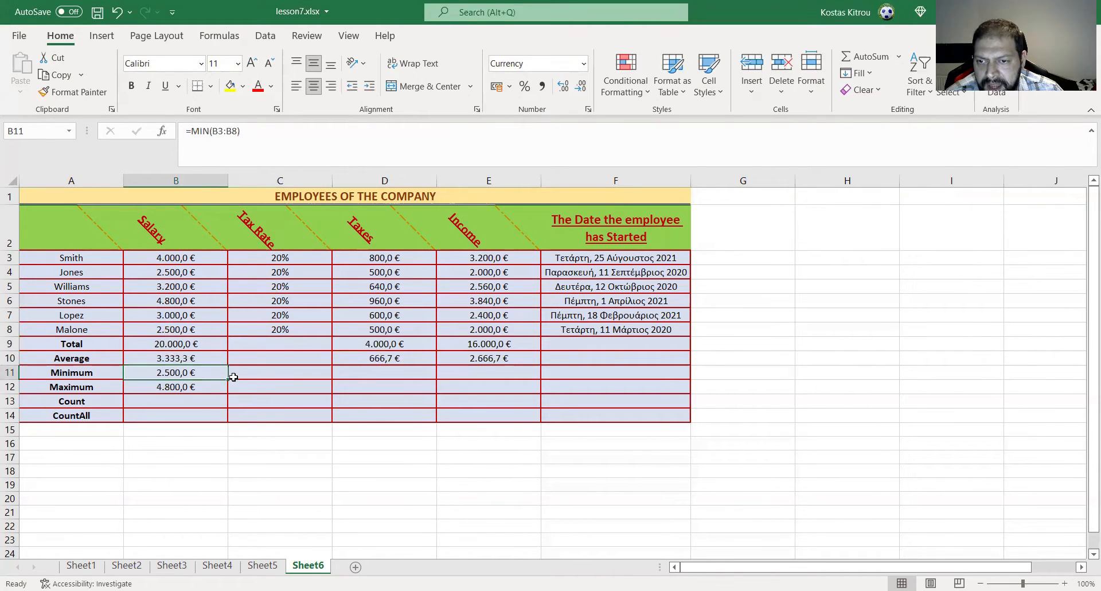
pyautogui.moveTo(228, 379); pyautogui.dragTo(439, 386)
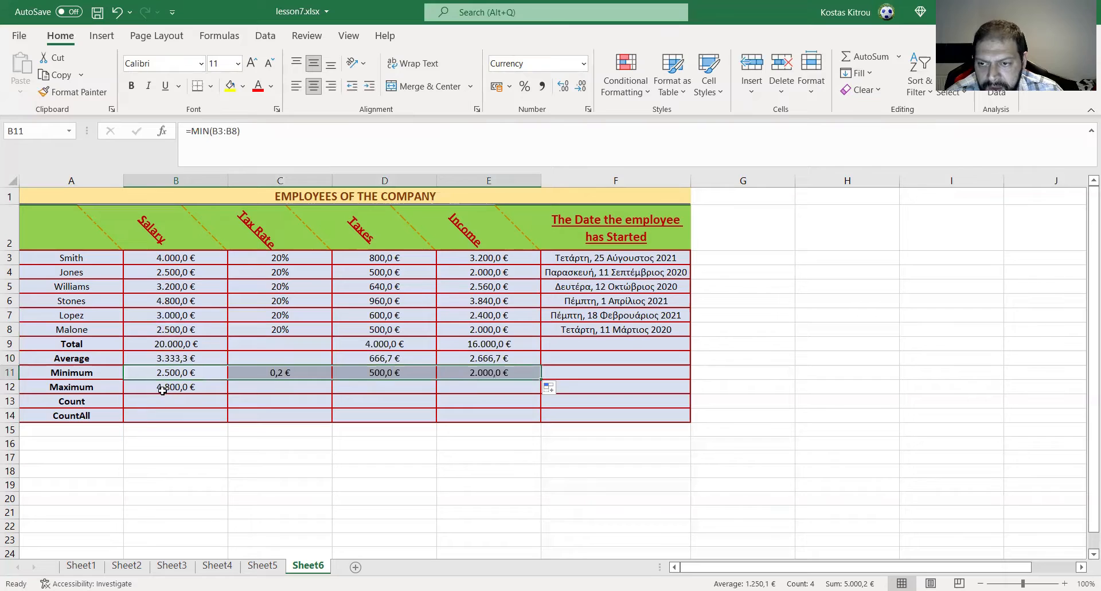
pyautogui.click(162, 387)
pyautogui.moveTo(228, 393); pyautogui.dragTo(504, 387)
# - Delete the Tax Rate column's minimum and maximum in C11 and C12
pyautogui.click(276, 369)
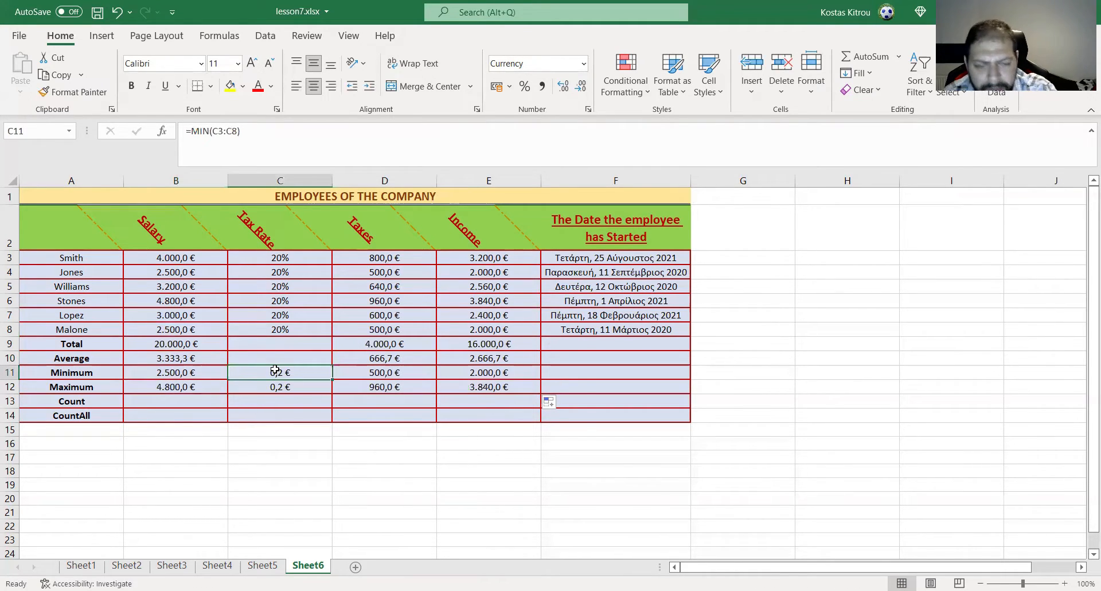
pyautogui.press('Delete')
pyautogui.click(274, 388)
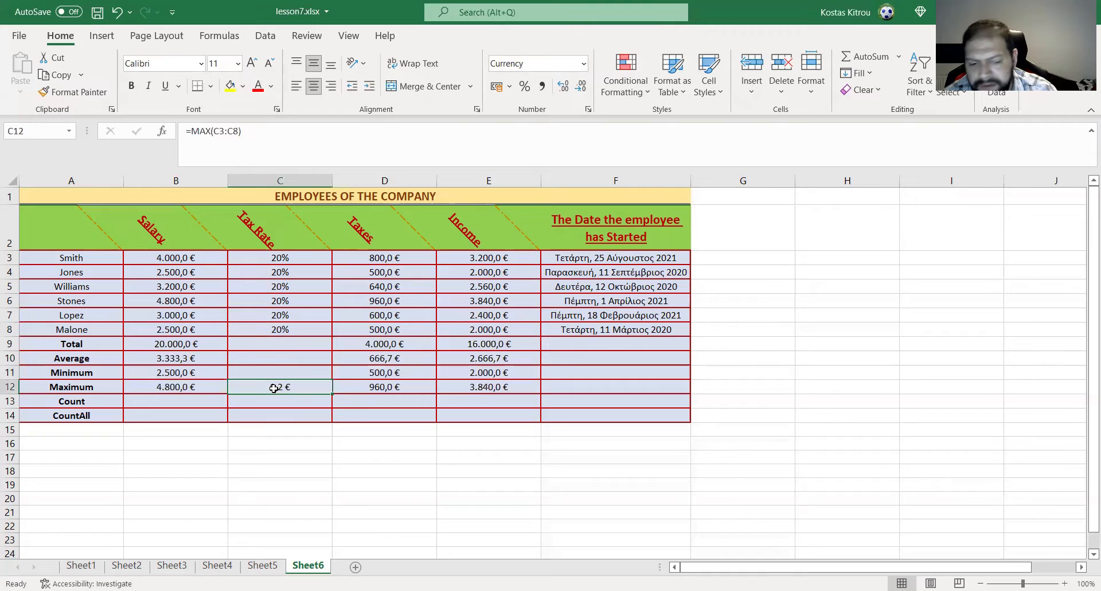
pyautogui.press('Delete')
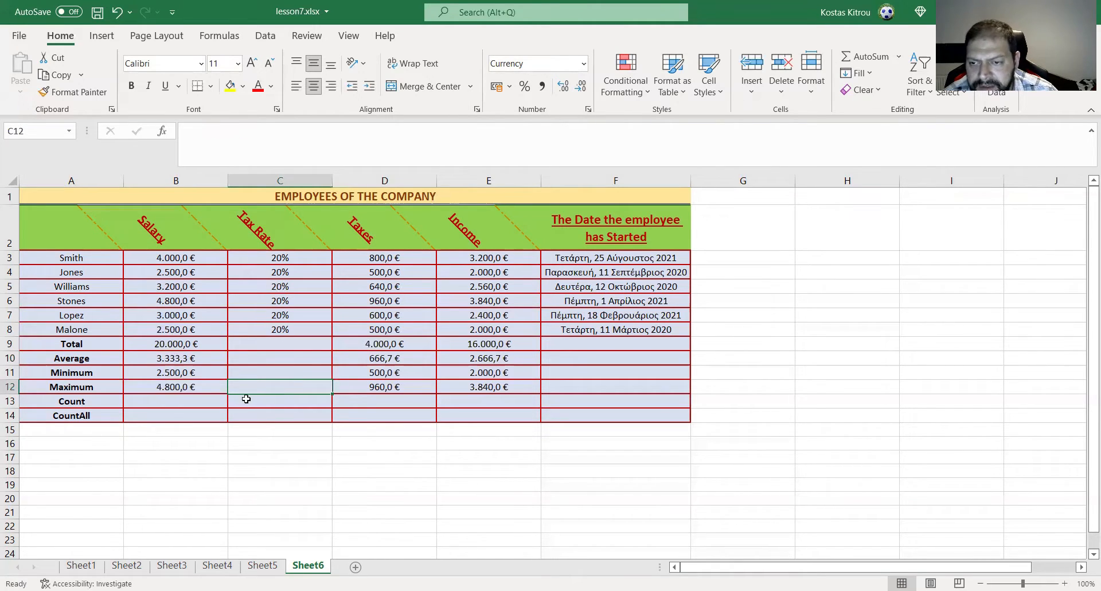
# - Insert the COUNT function into the Salary column's Count cell, B13, using the salary range B3:B8
pyautogui.click(179, 400)
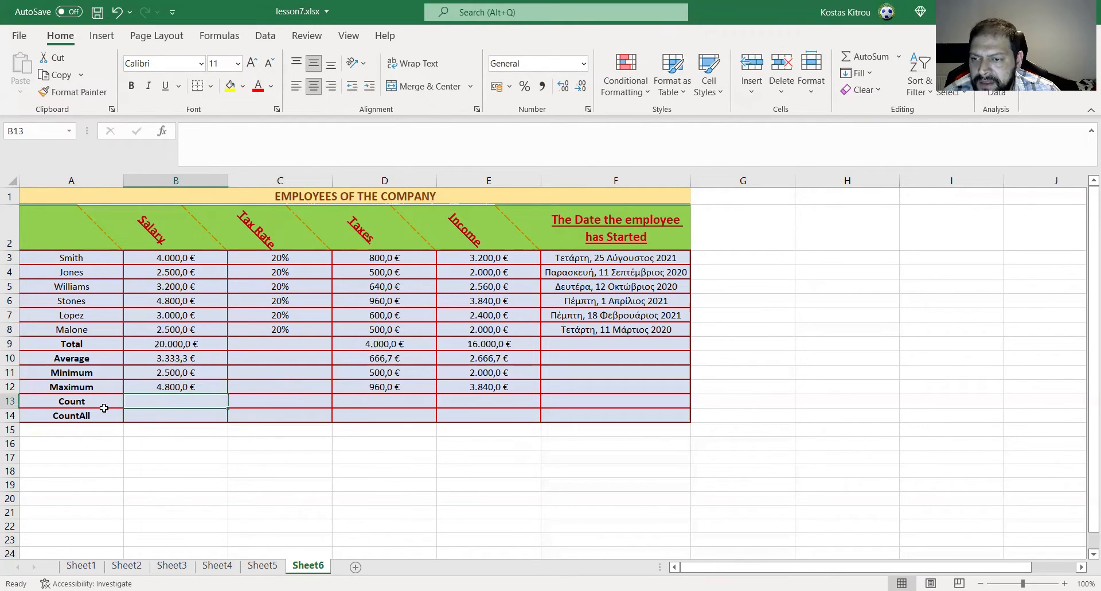
pyautogui.click(76, 403)
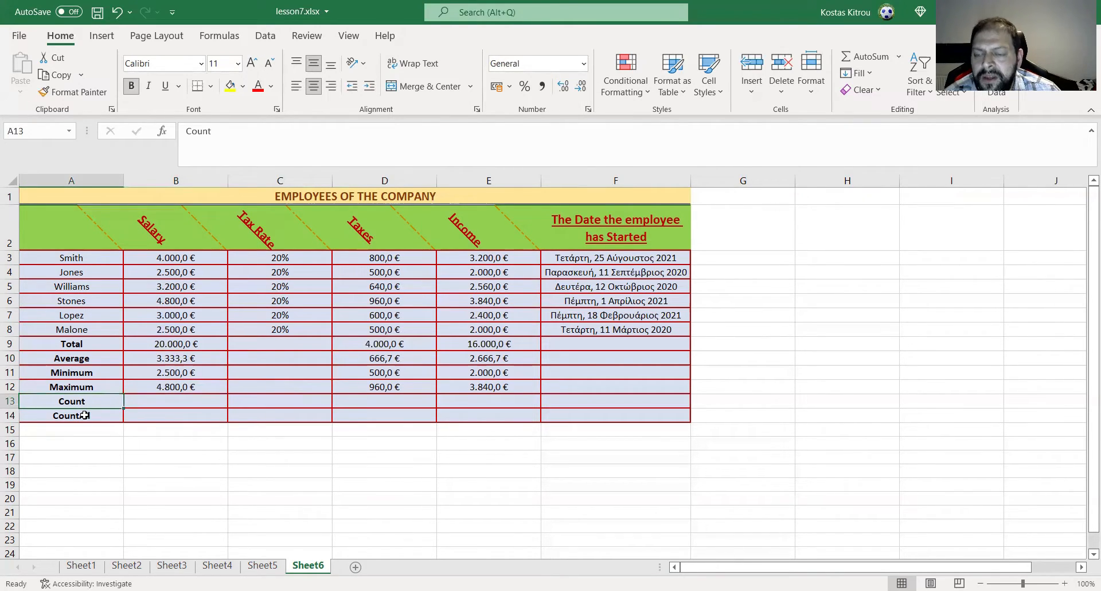
pyautogui.click(83, 418)
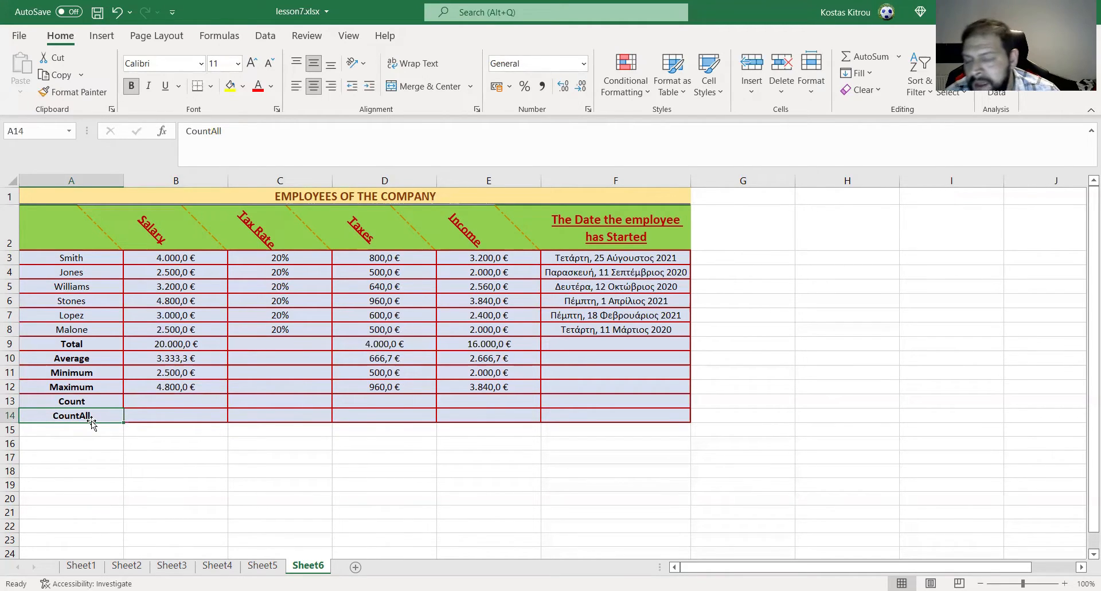
pyautogui.click(159, 398)
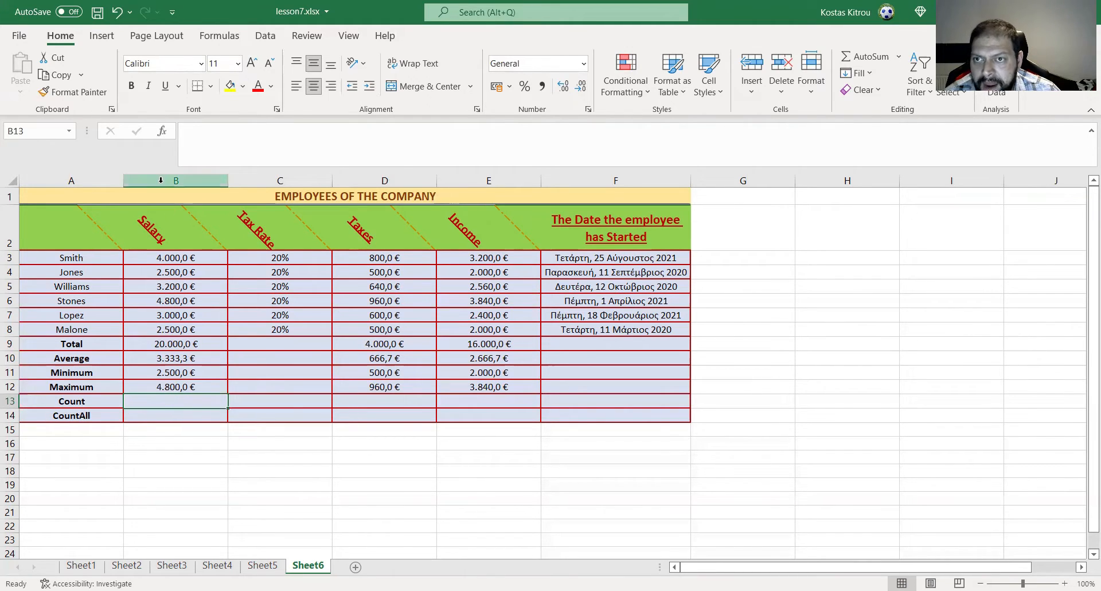
pyautogui.click(162, 131)
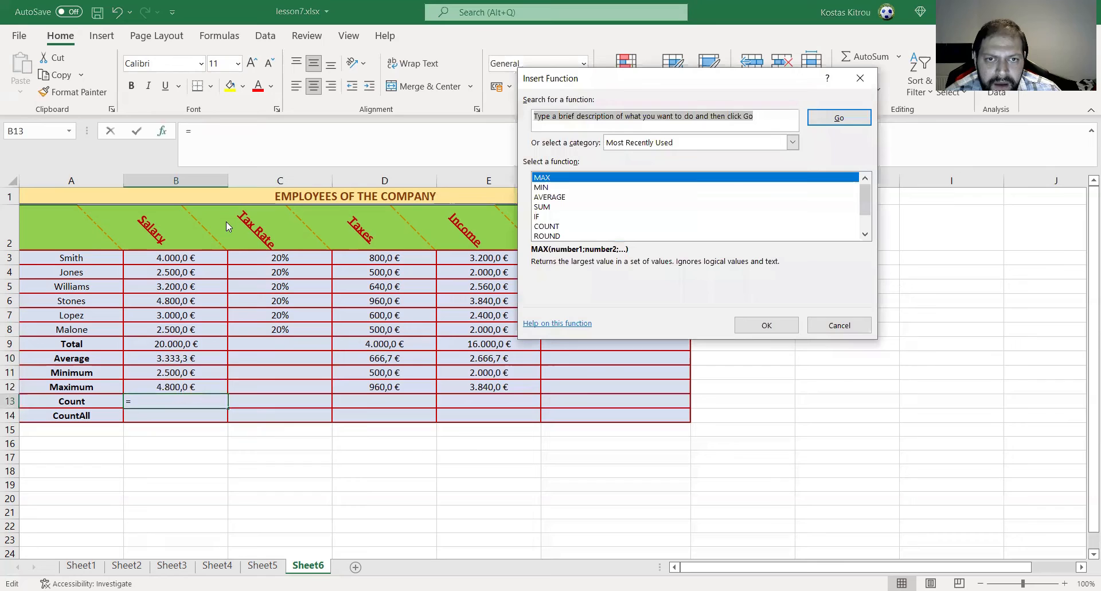
pyautogui.click(551, 227)
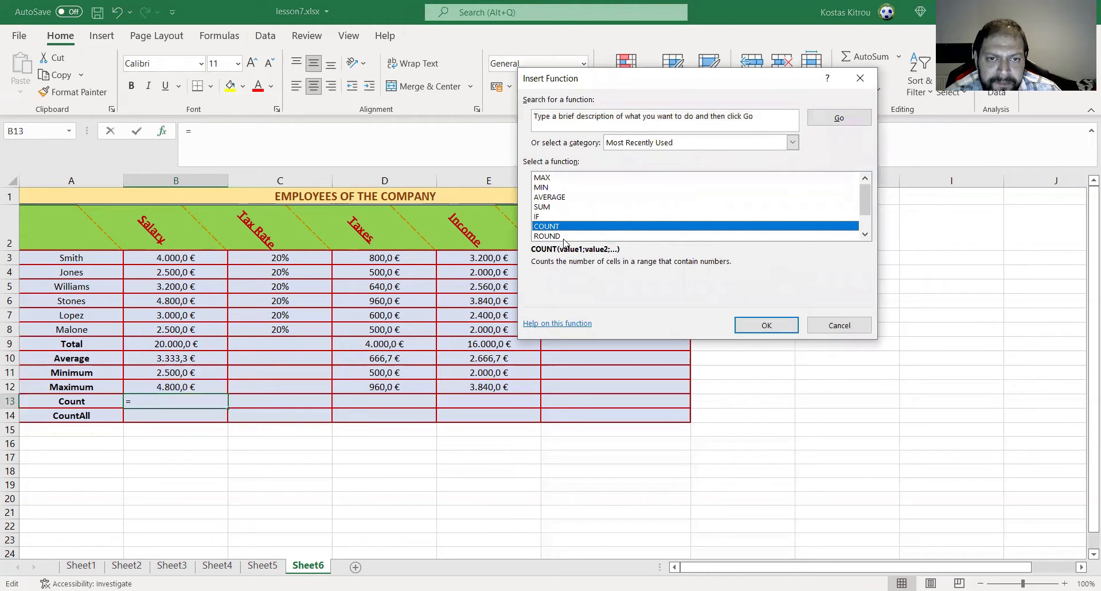
pyautogui.click(757, 326)
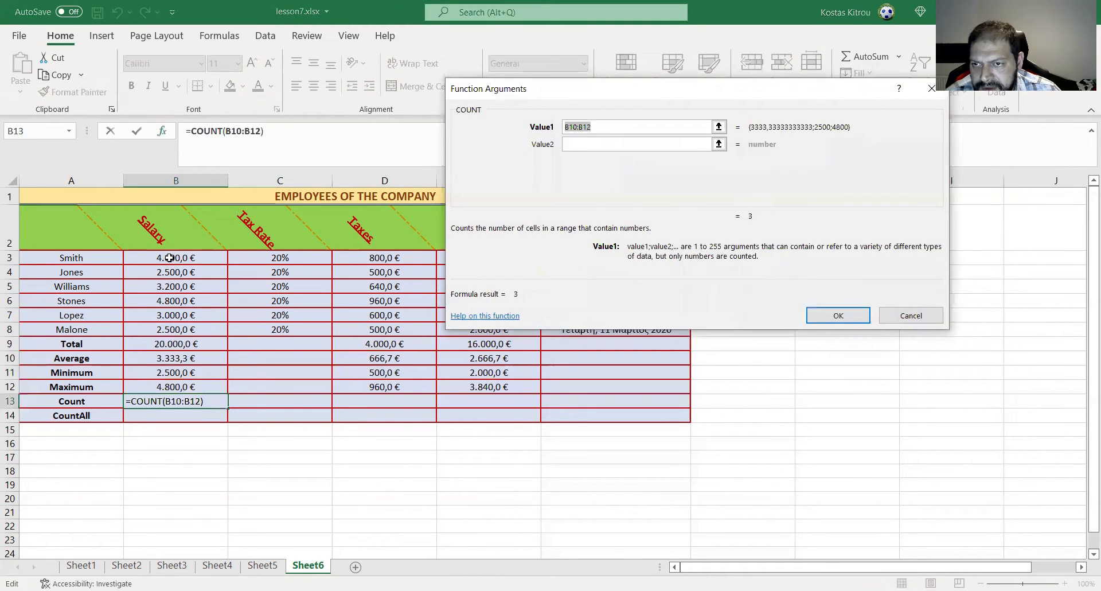
pyautogui.click(168, 257)
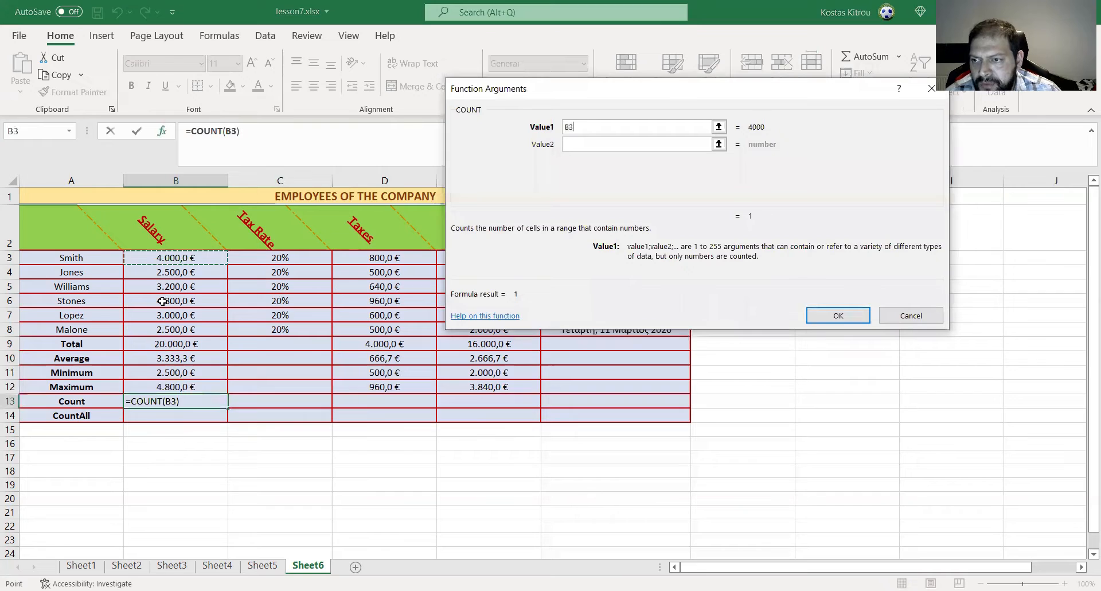
pyautogui.moveTo(176, 257); pyautogui.dragTo(175, 329)
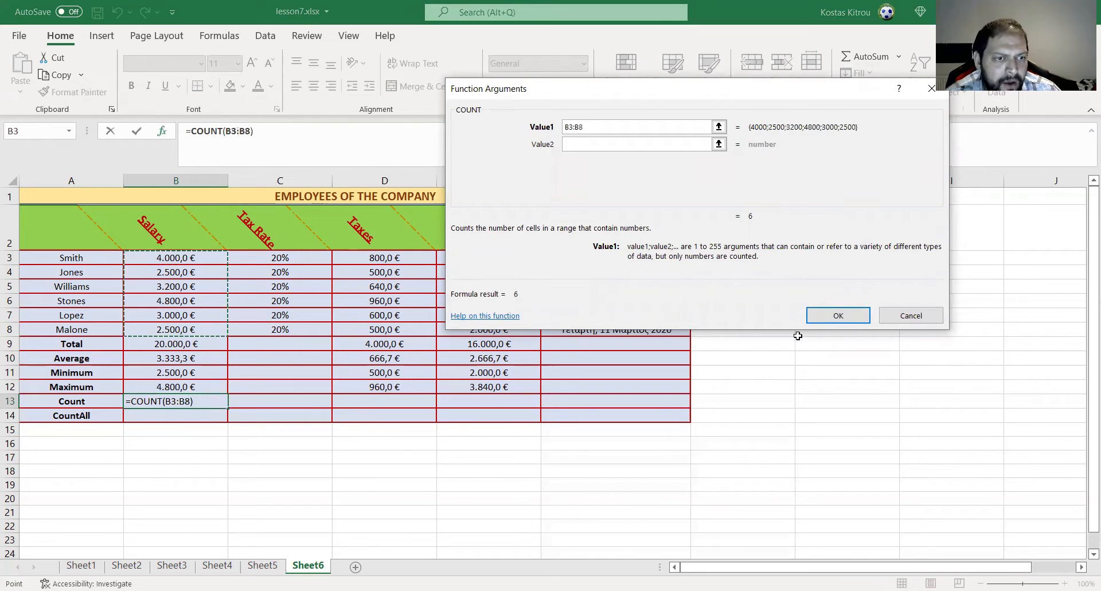
pyautogui.click(838, 315)
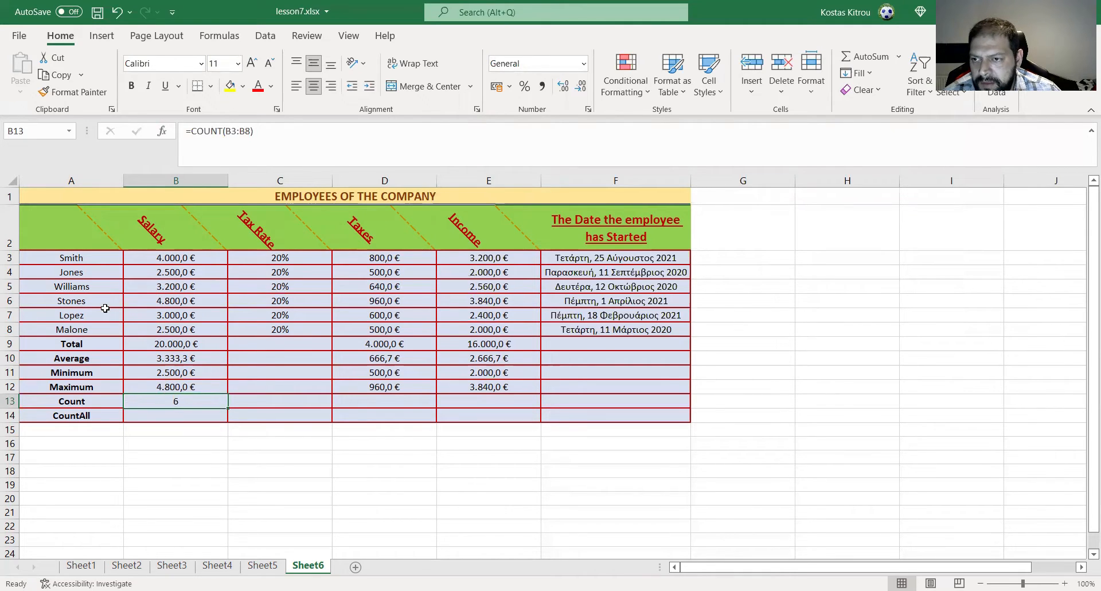
# - Replace the salary in B6 with a dash (-) and check the Count formula in B13
pyautogui.click(167, 300)
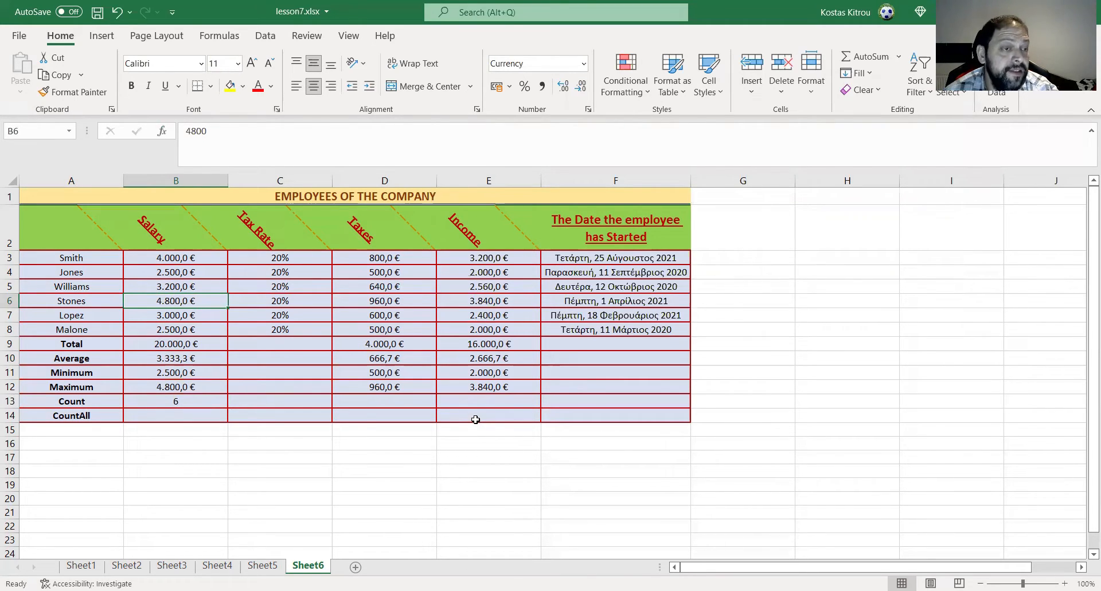
pyautogui.write('-')
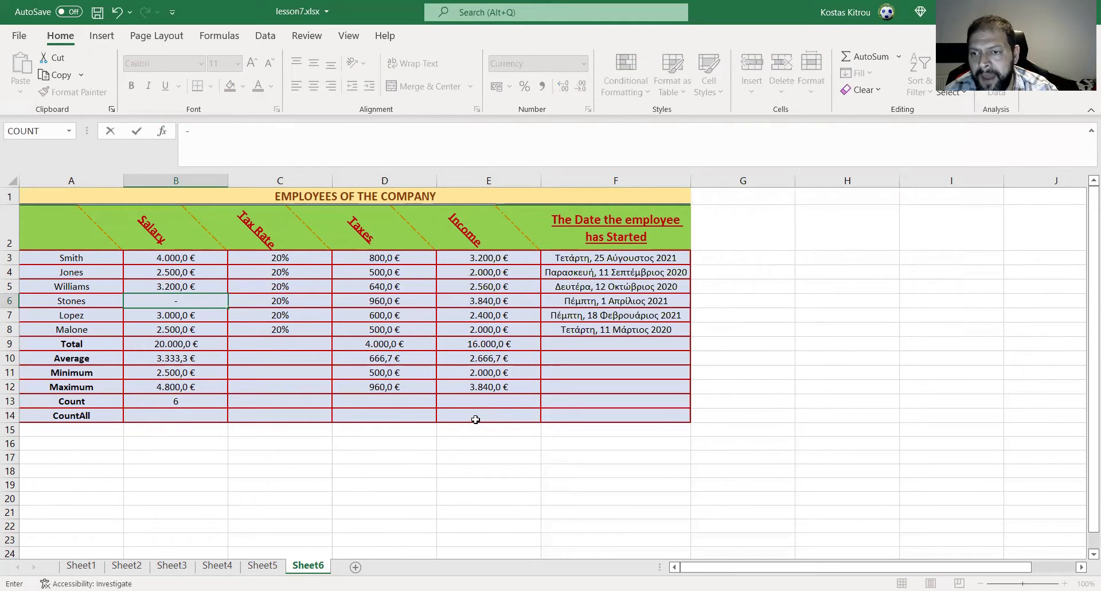
pyautogui.press('Return')
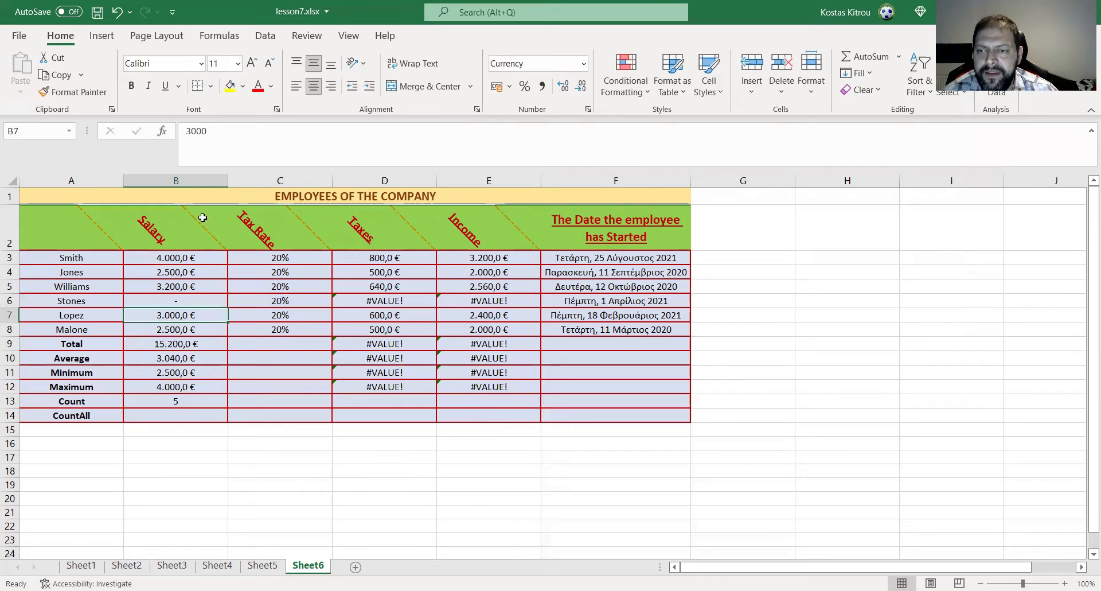
pyautogui.click(188, 304)
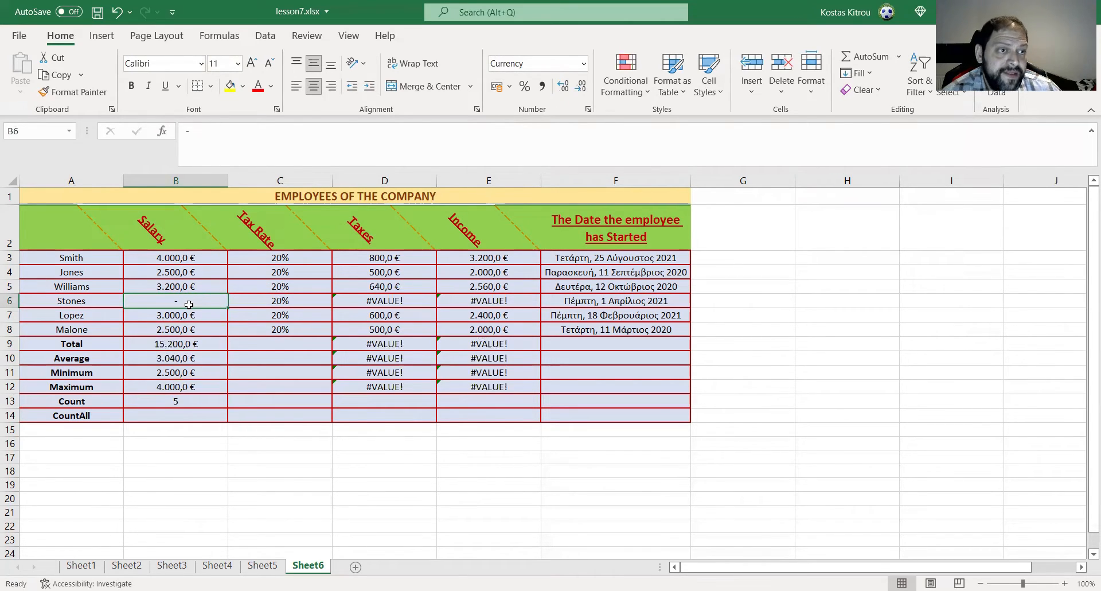
pyautogui.click(162, 401)
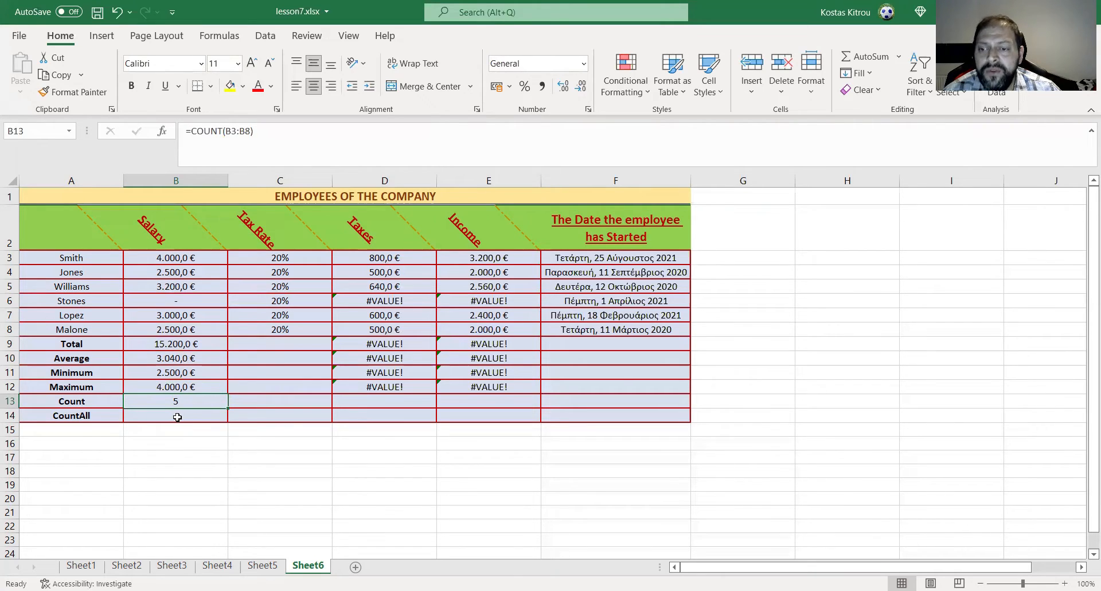
# - Insert the COUNTA function from the All category into the Salary column's CountAll cell, B14
pyautogui.click(223, 412)
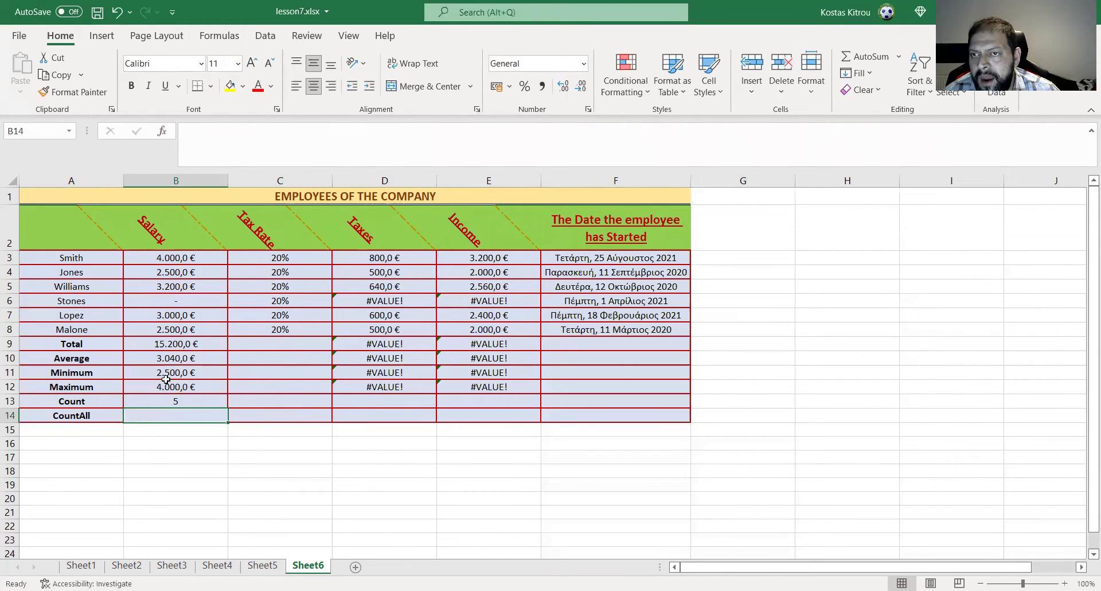
pyautogui.click(160, 136)
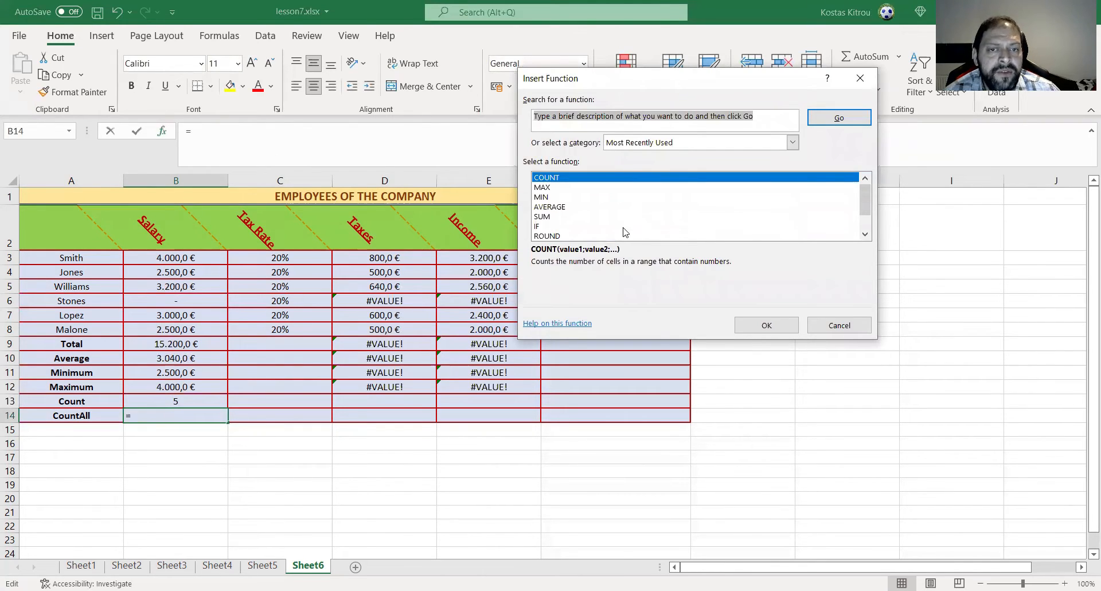
pyautogui.click(666, 141)
pyautogui.click(645, 165)
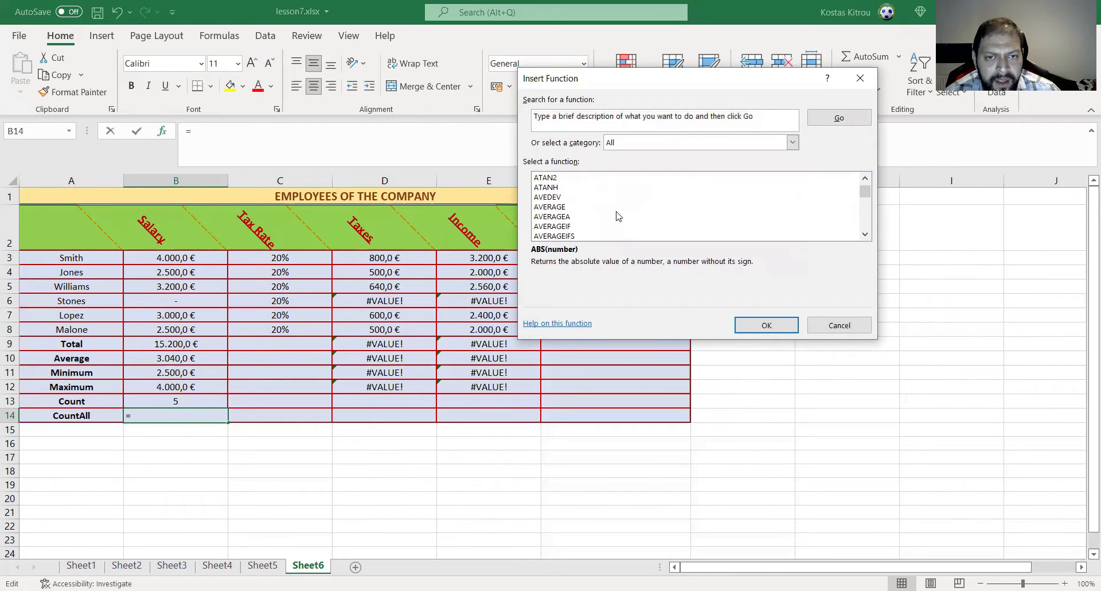
pyautogui.scroll(-8, 617, 216)
pyautogui.scroll(-3, 616, 216)
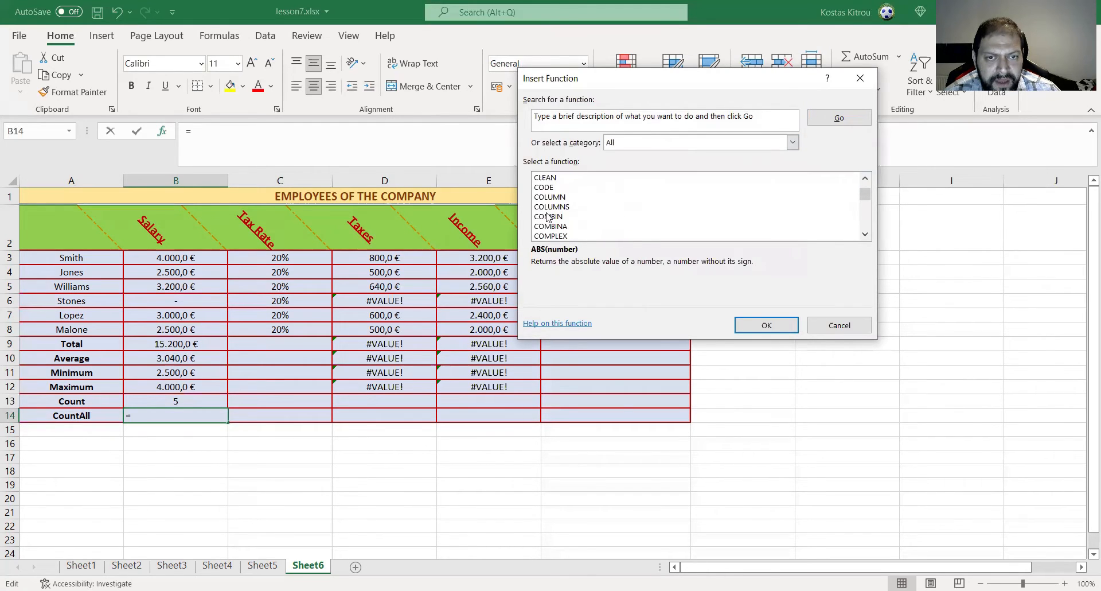
pyautogui.scroll(-3, 545, 217)
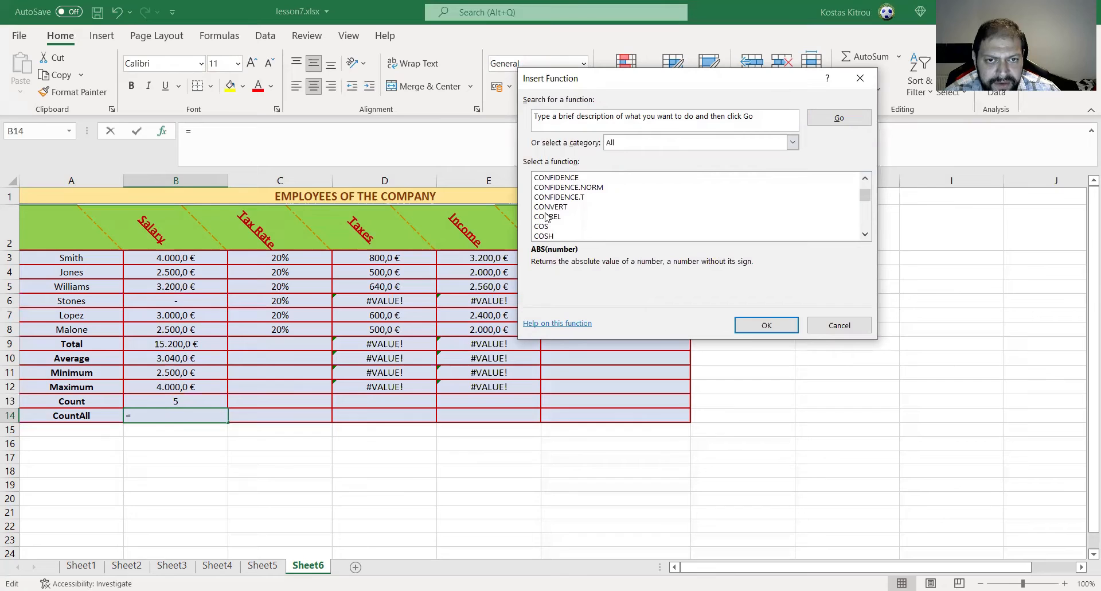
pyautogui.click(565, 216)
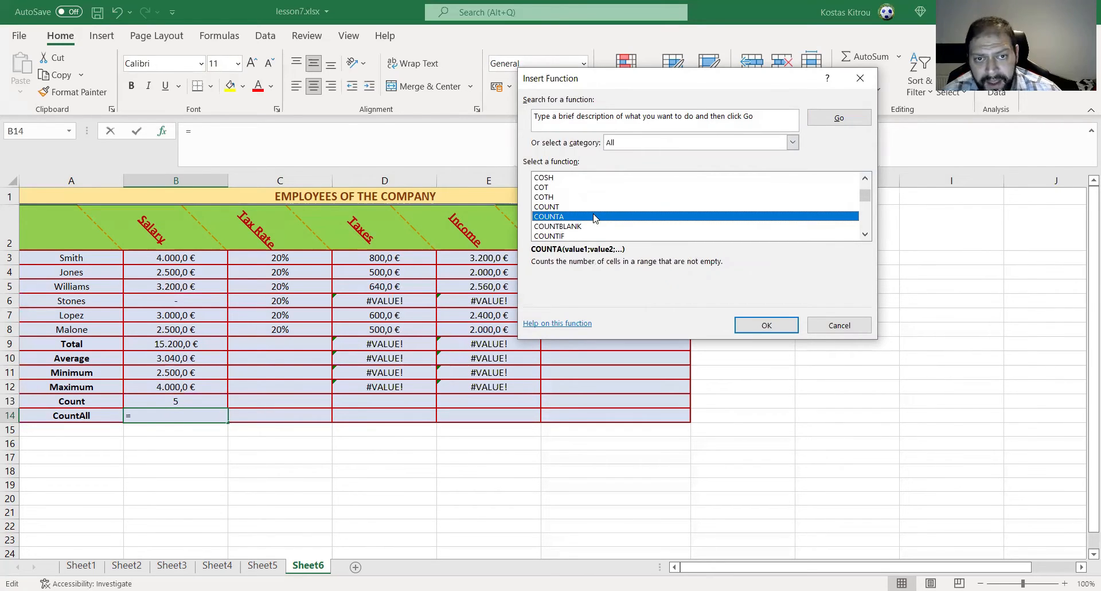
pyautogui.click(775, 331)
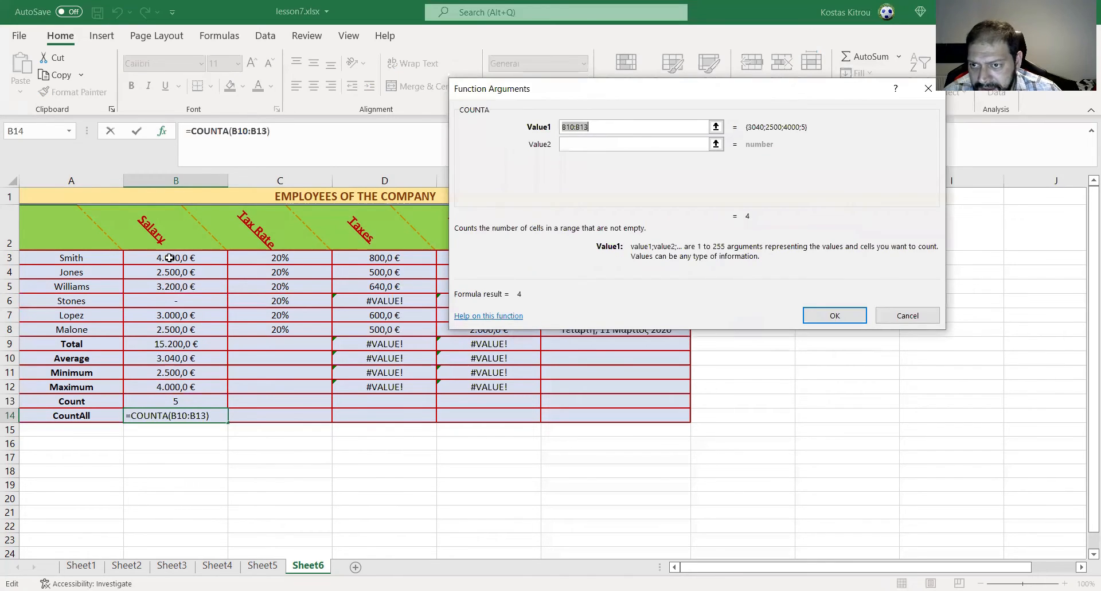
# - Replace COUNTA's suggested Value1 argument with the salary range B3:B8 and accept the formula
pyautogui.click(169, 258)
pyautogui.moveTo(168, 261); pyautogui.dragTo(172, 328)
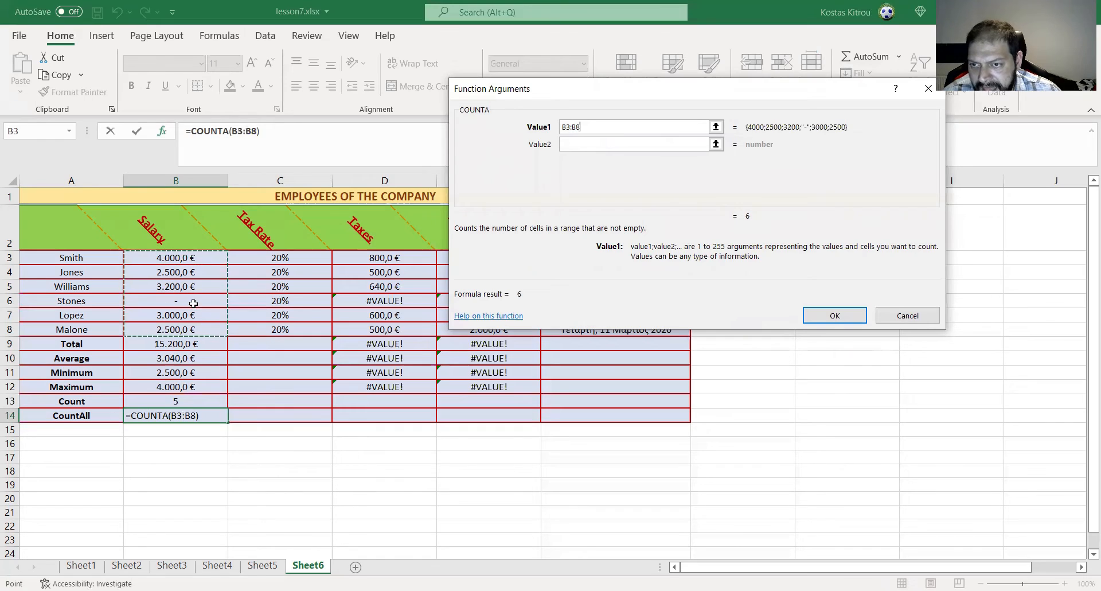
pyautogui.click(852, 315)
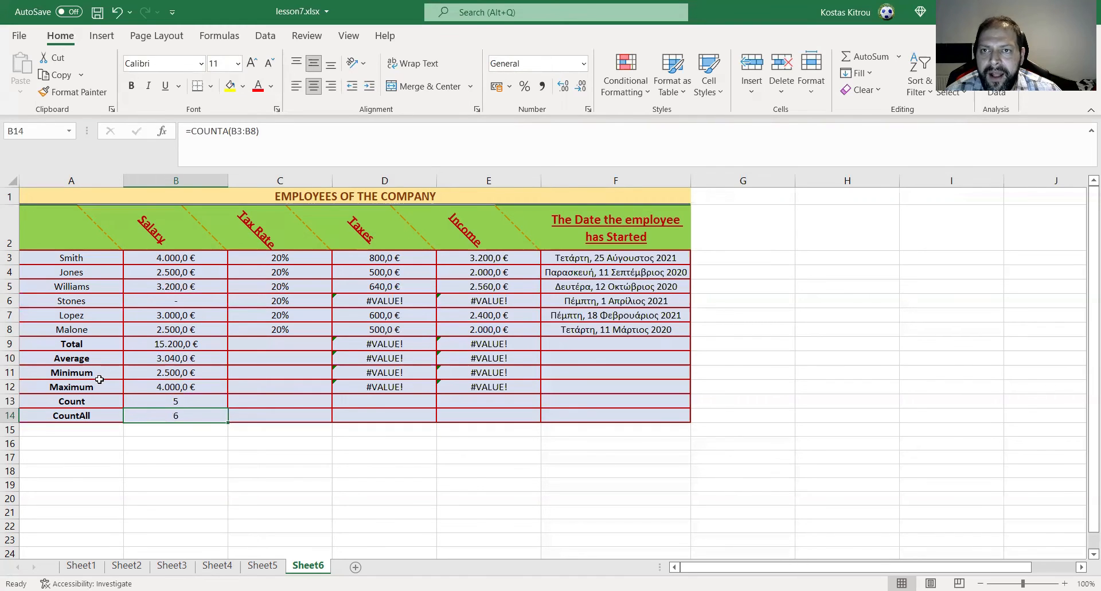
# - Save the workbook under the new name lesson8.xlsx in the channel\excel folder
pyautogui.click(17, 37)
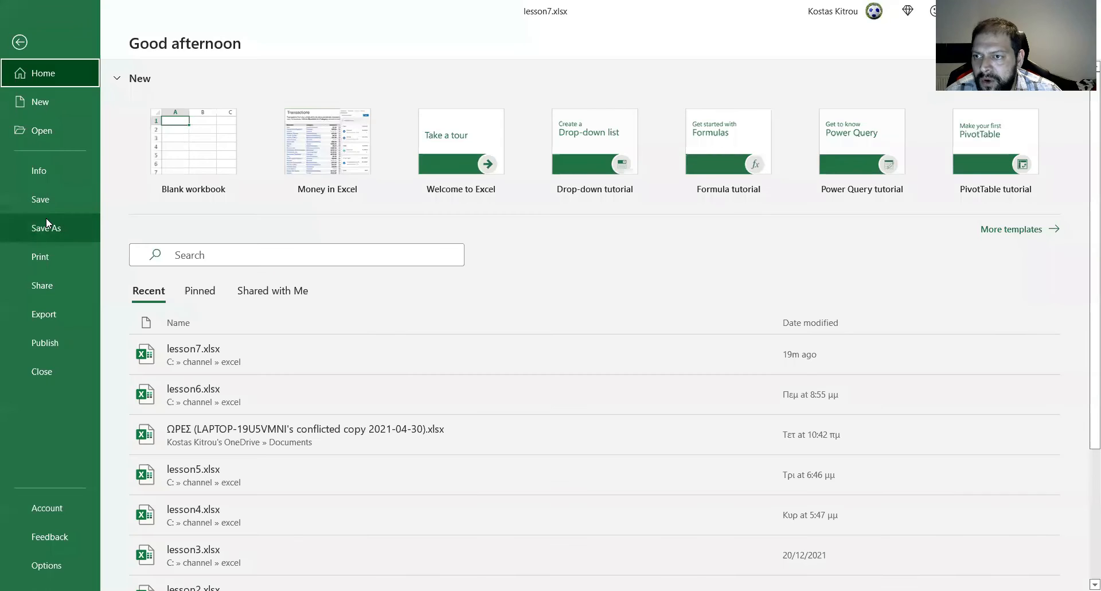
pyautogui.click(46, 225)
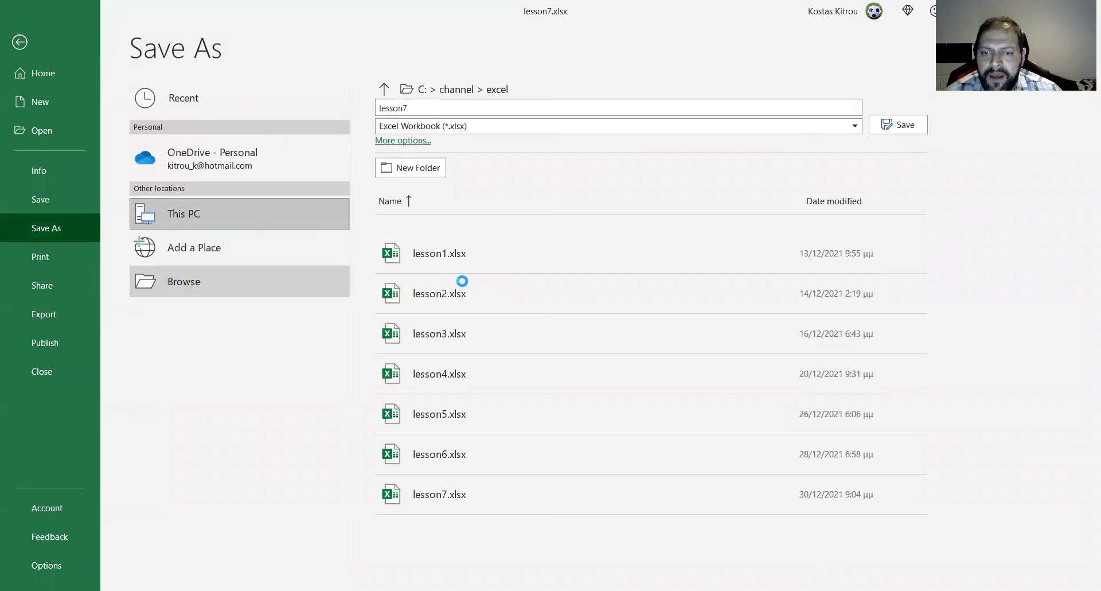
pyautogui.click(126, 246)
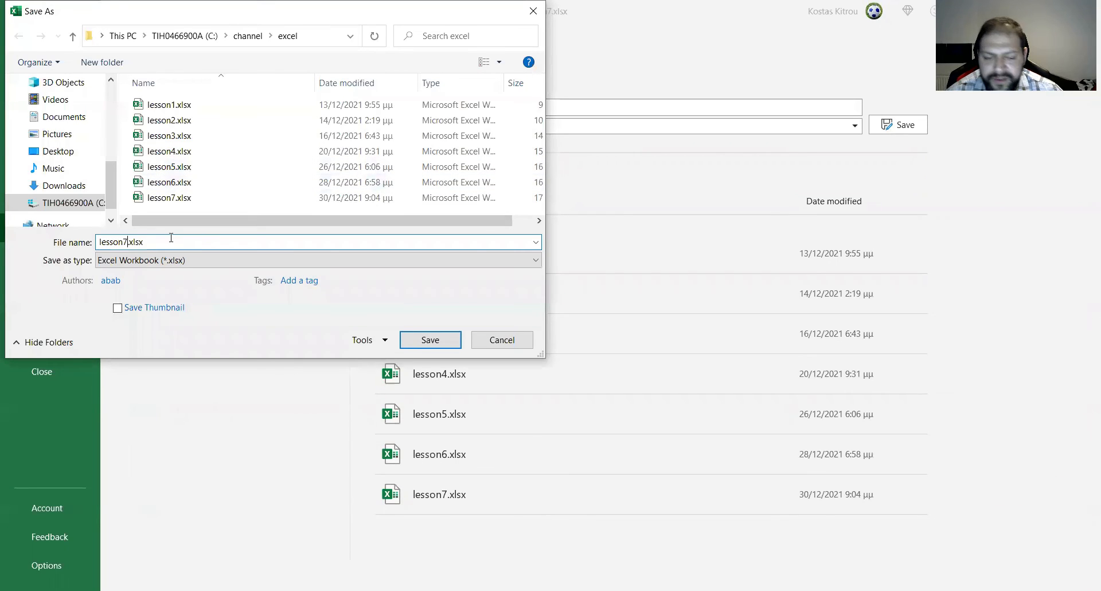
pyautogui.press('BackSpace')
pyautogui.write('8')
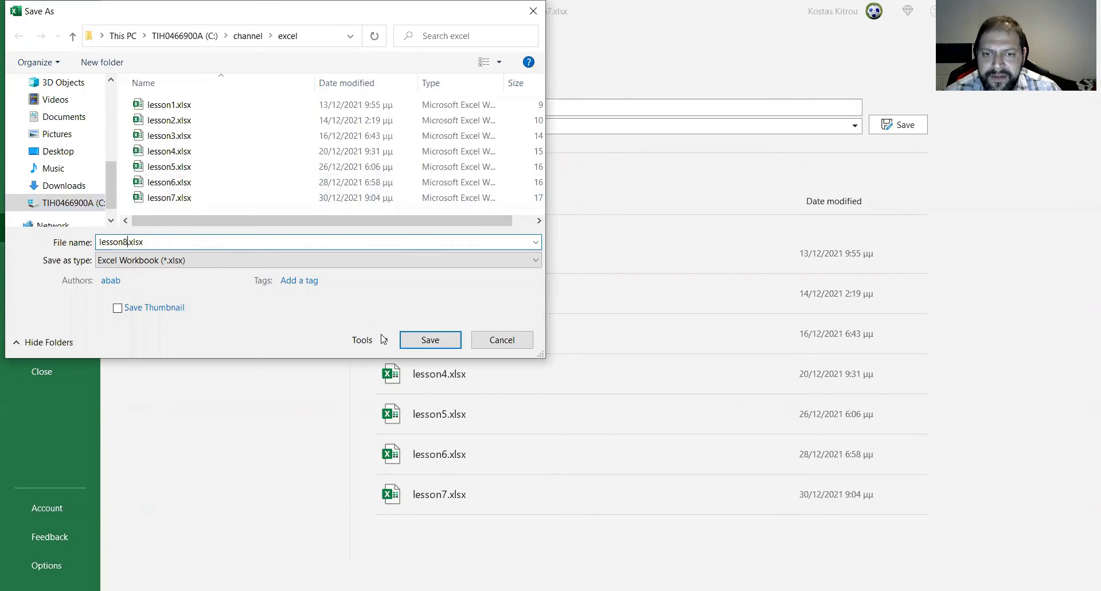
pyautogui.click(429, 341)
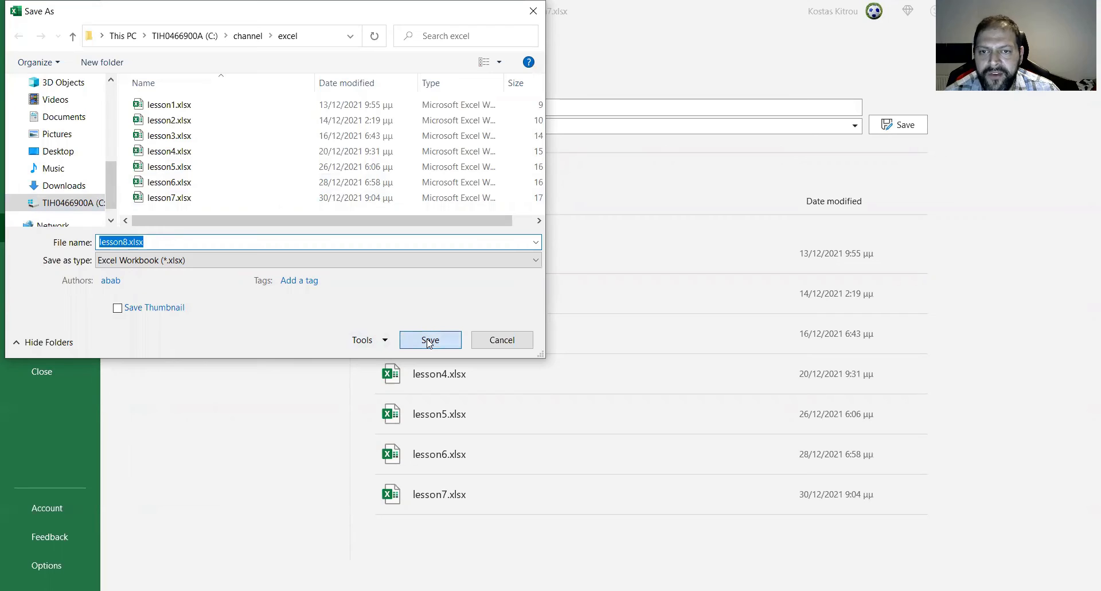